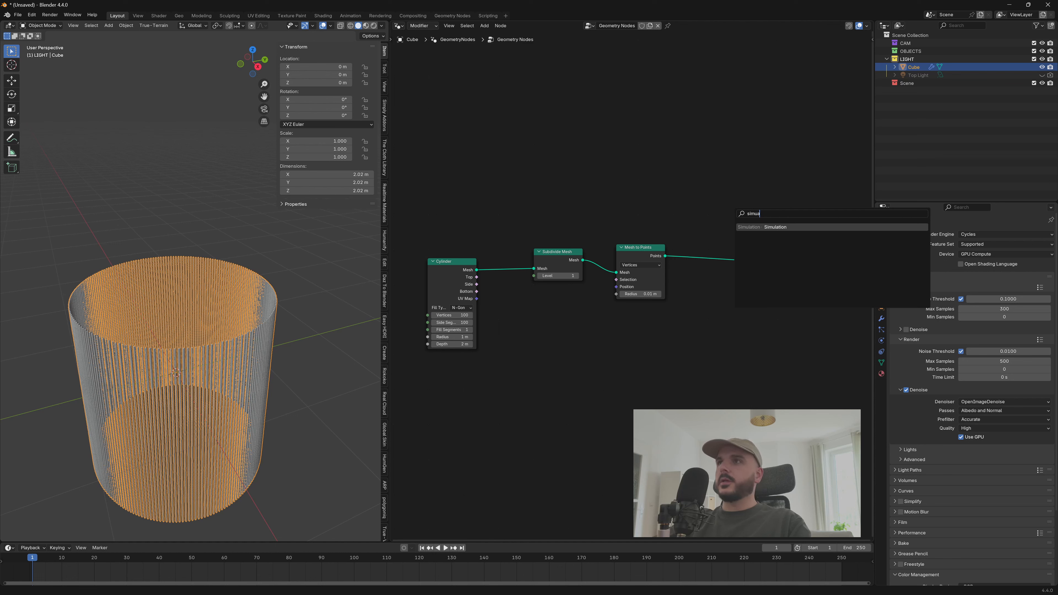
Add a Simulation zone and wire it between the Mesh to Points node and the Group Output.
key("Return")
left_click(728, 242)
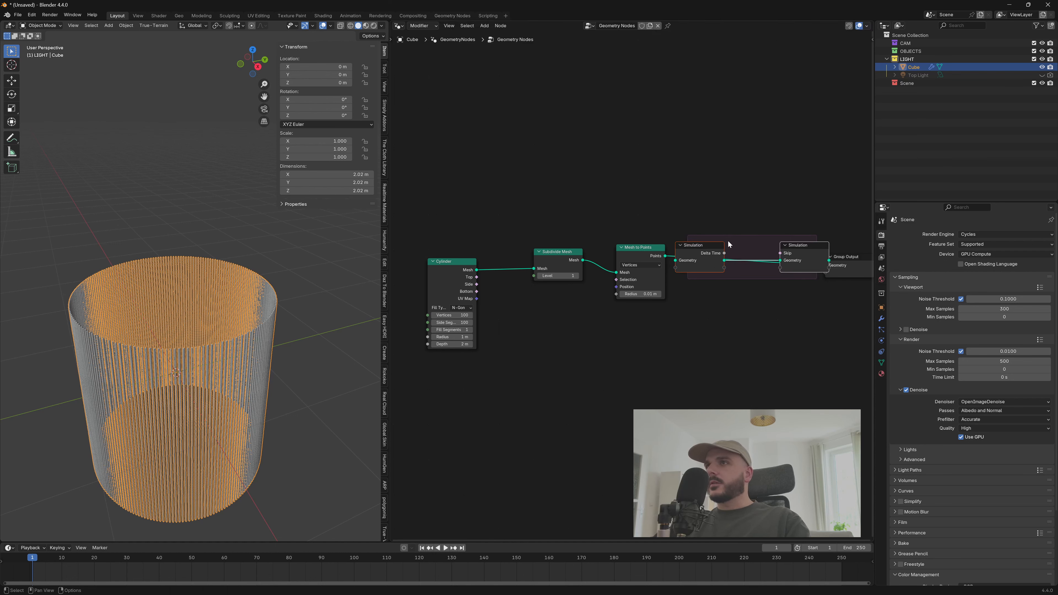
middle_click_drag(740, 191, 701, 180)
left_click_drag(768, 236, 779, 207)
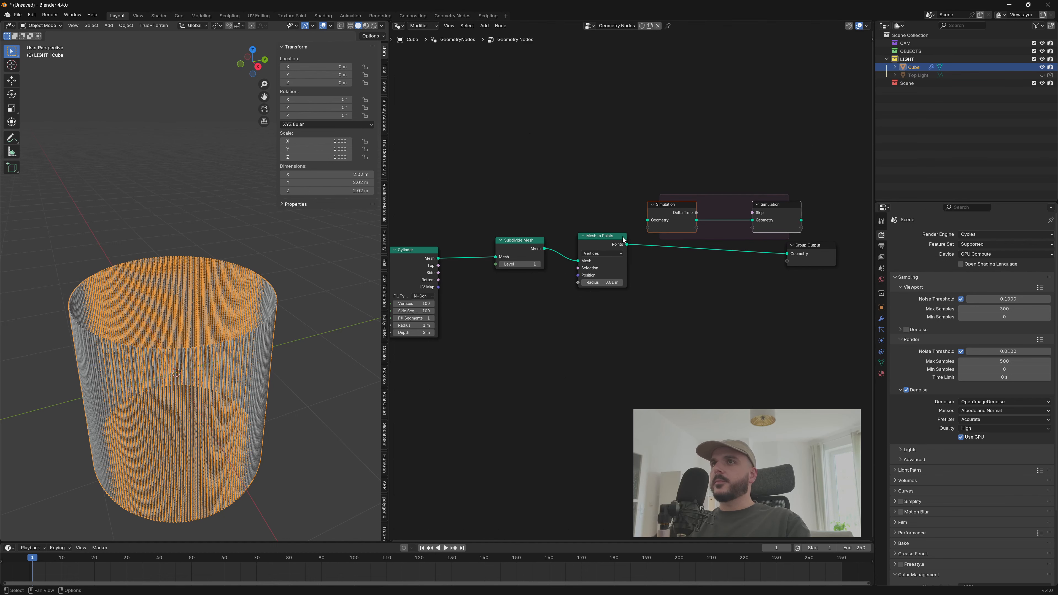
left_click_drag(627, 244, 648, 220)
left_click_drag(800, 221, 857, 229)
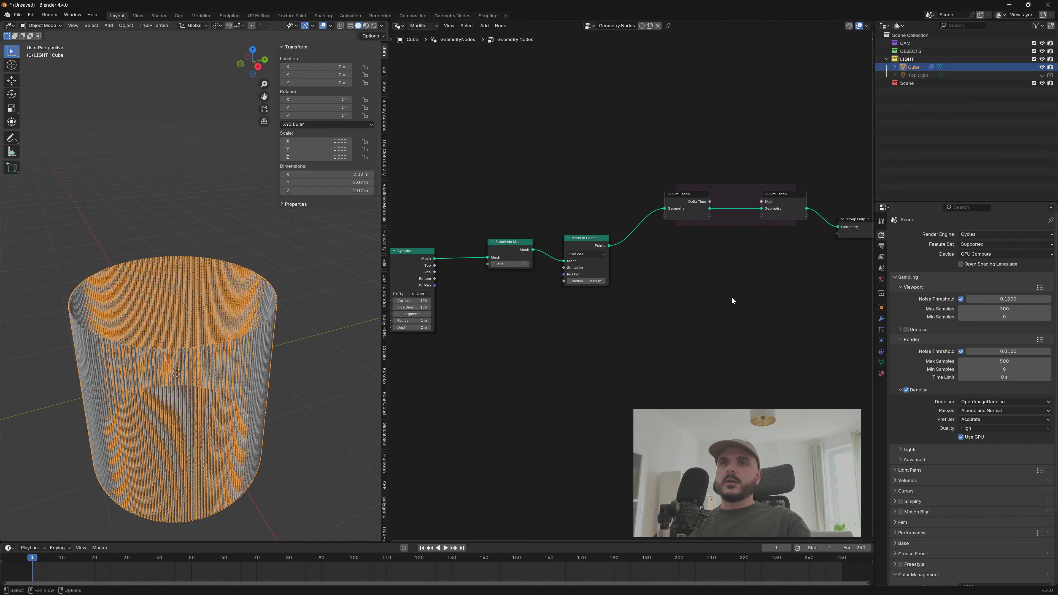
Insert a Set Position node on the geometry link inside the Simulation zone.
key("shift+a")
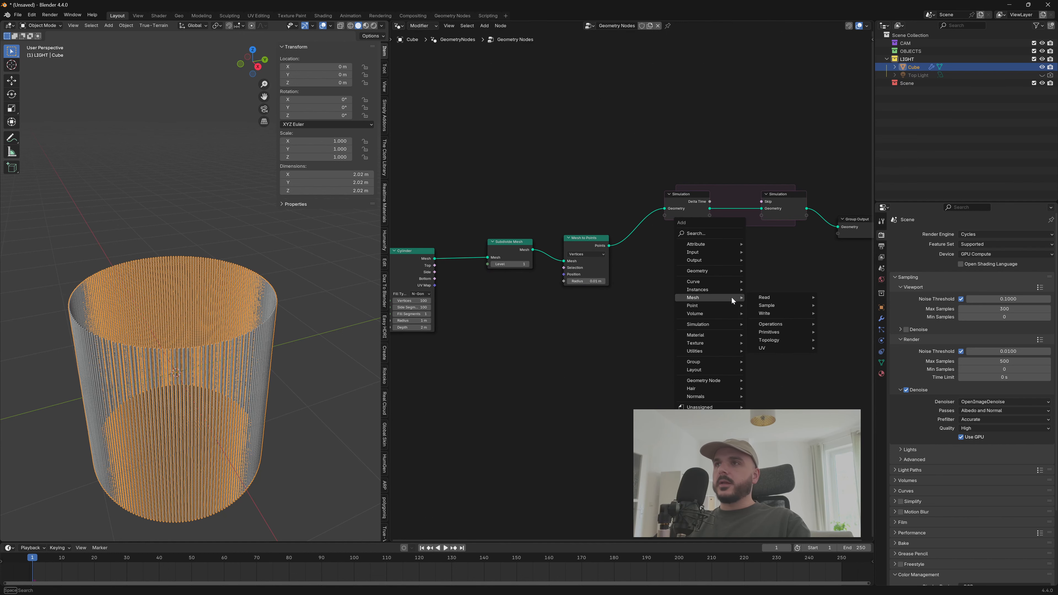
left_click(728, 233)
type("set")
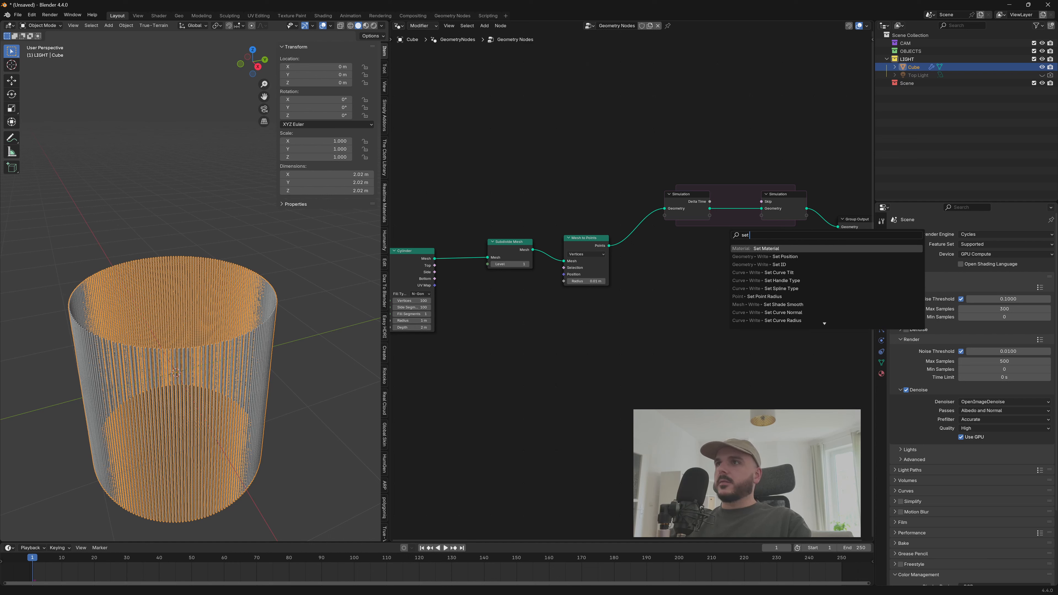
key("Down")
key("Return")
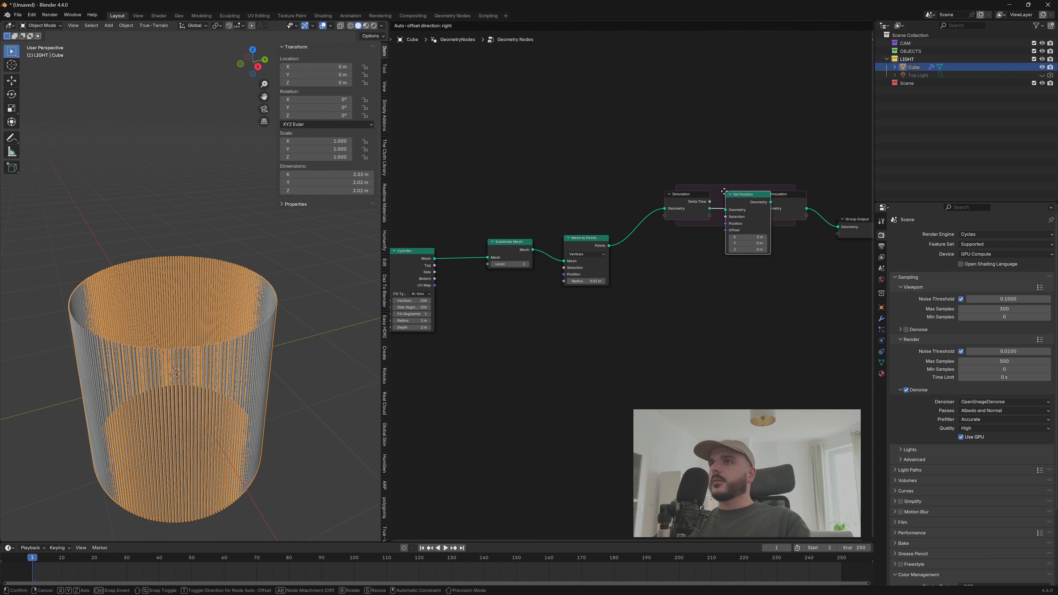
left_click(721, 190)
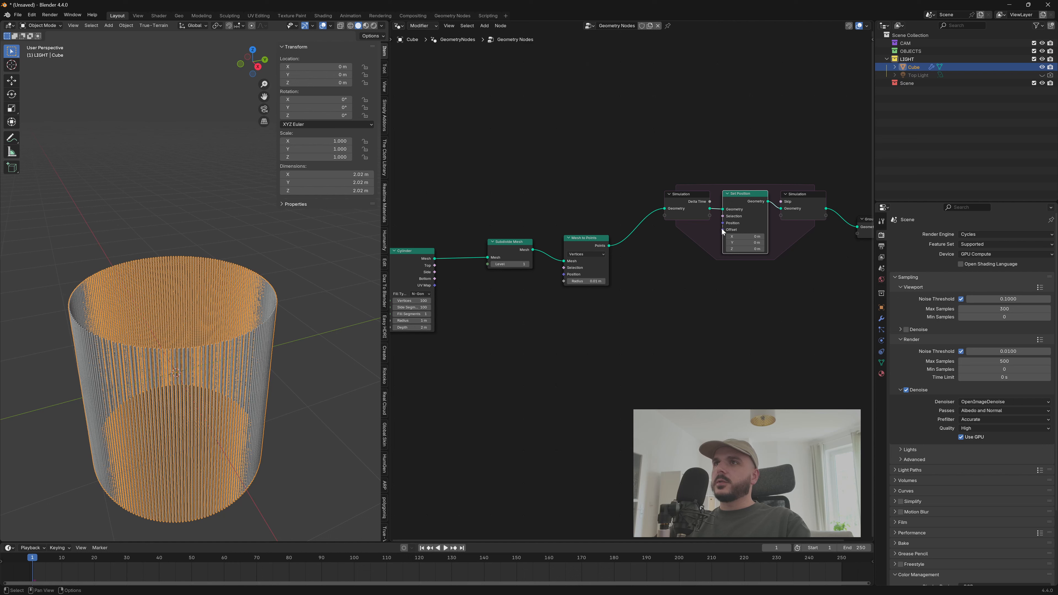
Add a Noise Texture node below the Simulation zone and connect its Color output to the Offset of Set Position.
key("shift+a")
type("noise tec")
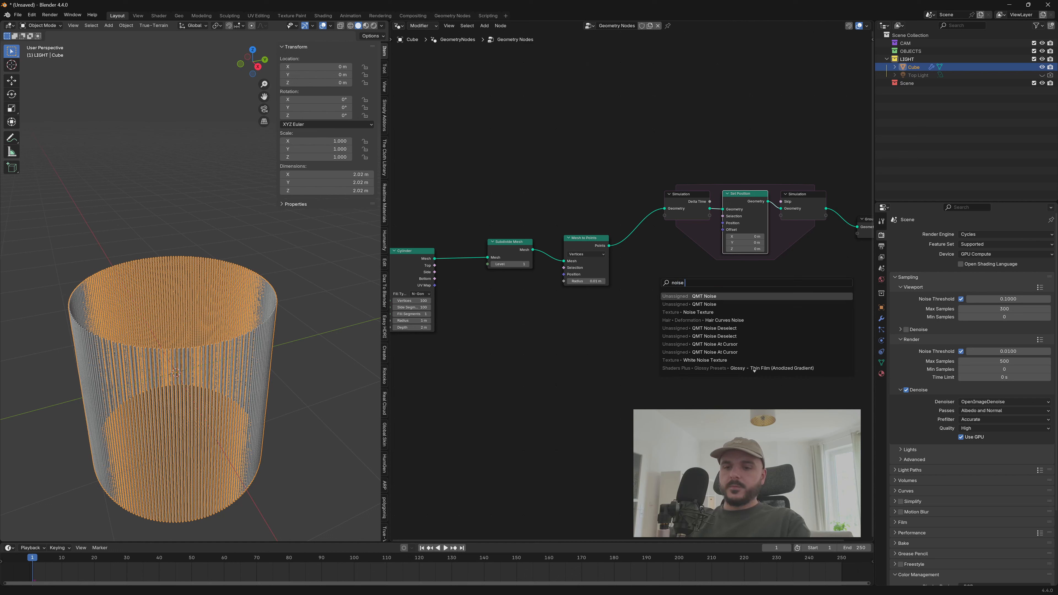
key("Down")
key("Down")
key("Return")
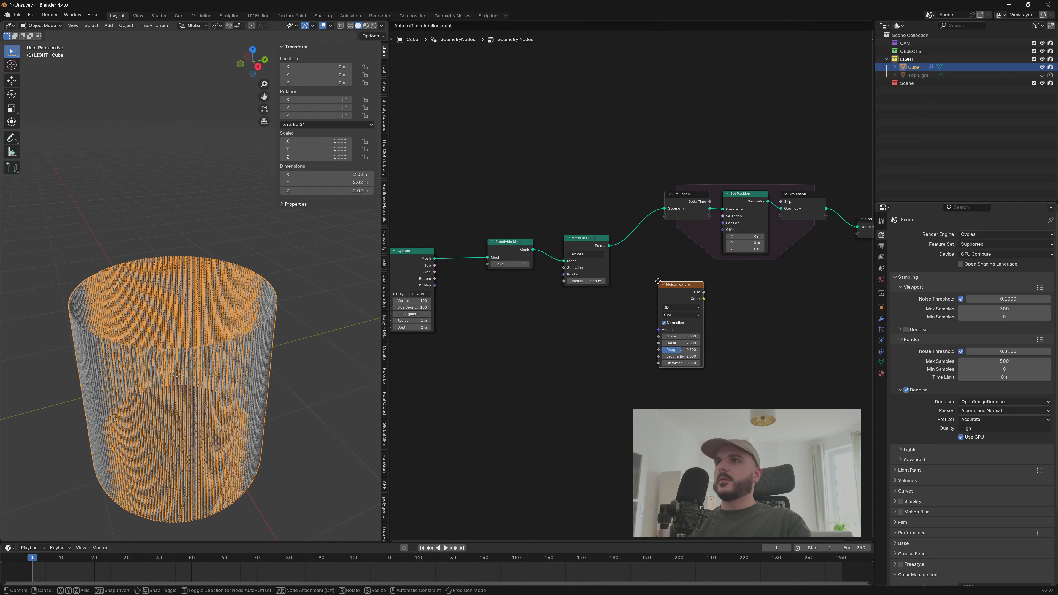
left_click(707, 299)
left_click_drag(693, 303, 722, 230)
middle_click_drag(742, 328, 720, 332, "shift")
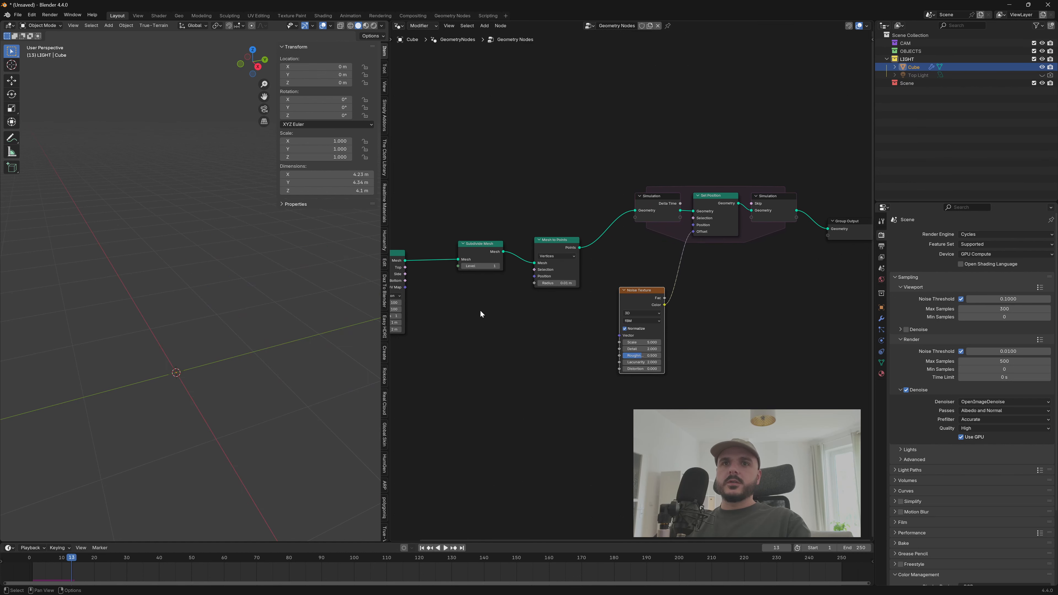
Play the point simulation, rewind it to the first frame and inspect the points from another angle.
key("space")
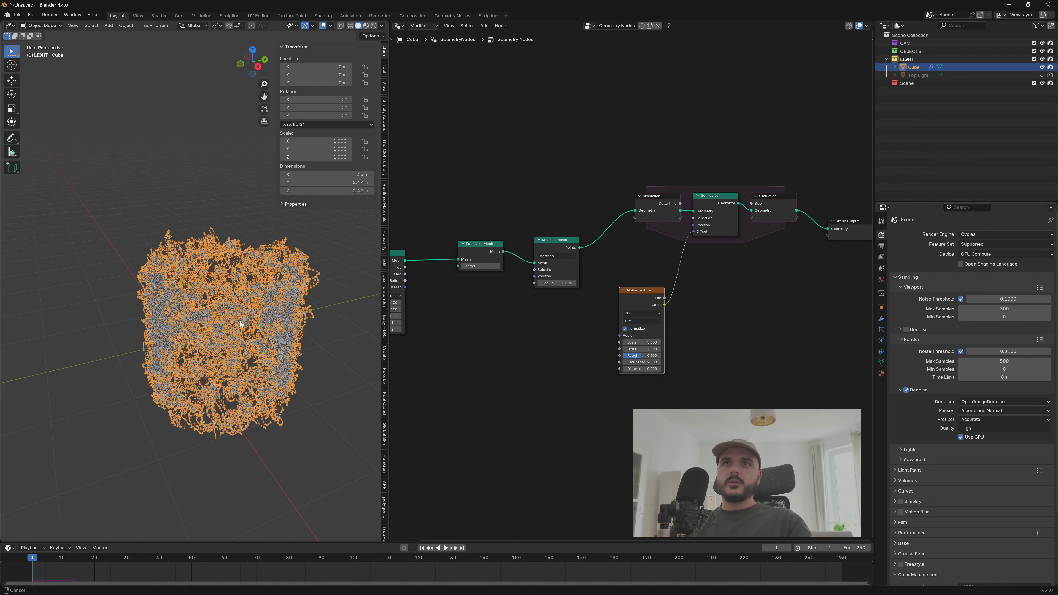
key("shift+Left")
middle_click_drag(227, 316, 253, 320)
key("space")
key("Escape")
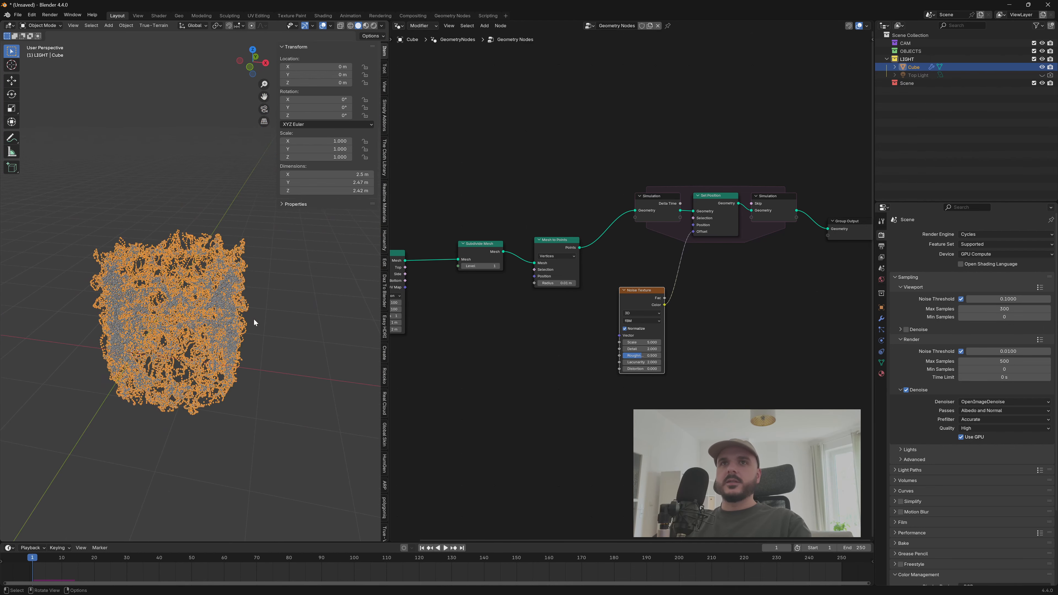
Turn off Normalize on the Noise Texture and play the simulation to check how the points spread.
middle_click_drag(636, 348, 707, 344)
left_click(708, 328)
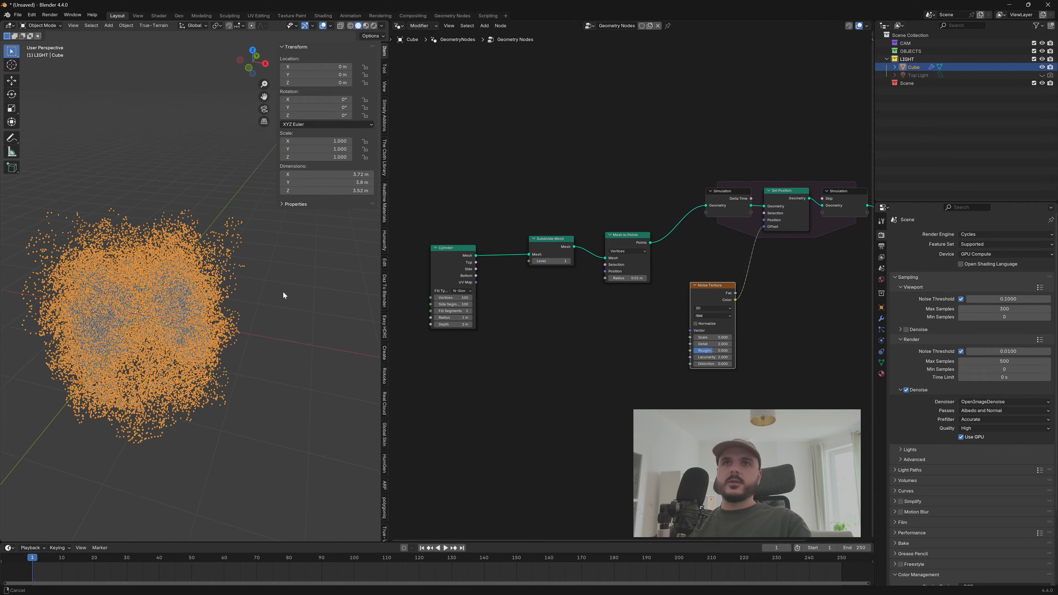
middle_click_drag(283, 295, 227, 304)
key("space")
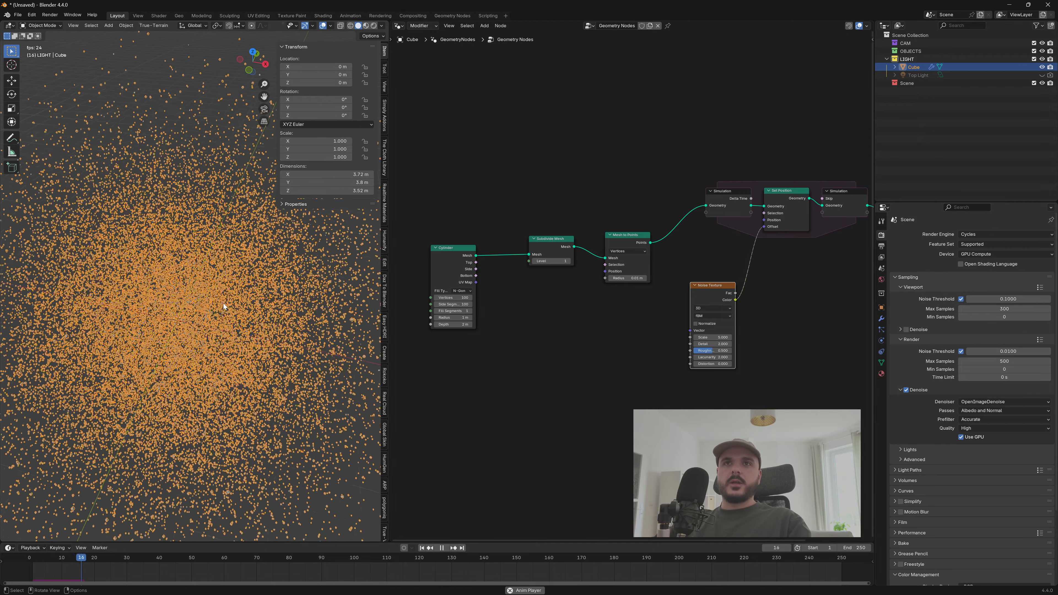
key("Escape")
Lower the Noise Texture's Scale to 0.520.
scroll(691, 342, "up", 4)
middle_click_drag(691, 342, 512, 291)
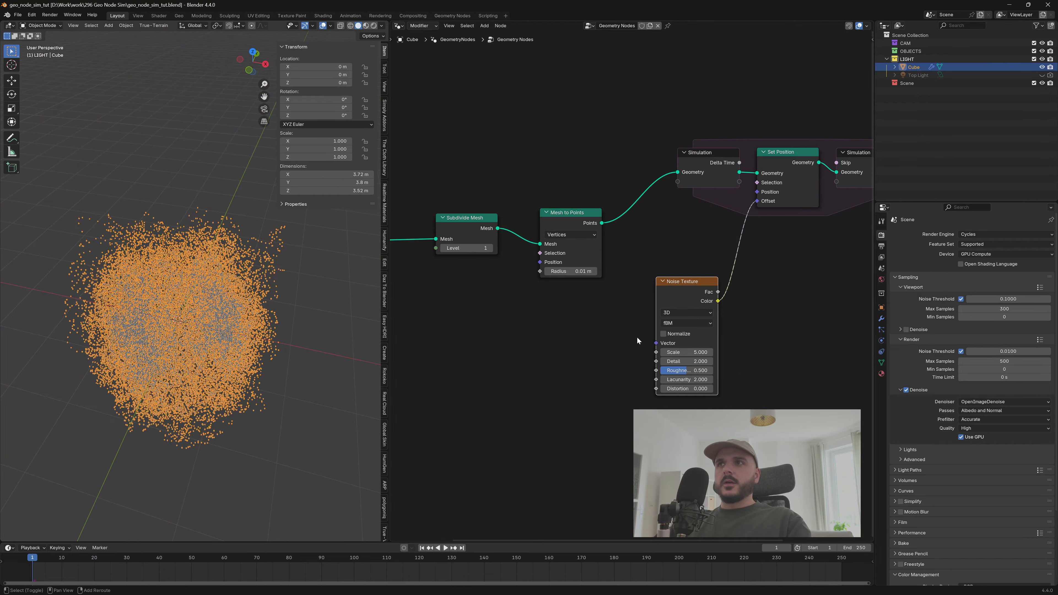
scroll(567, 352, "up", 5)
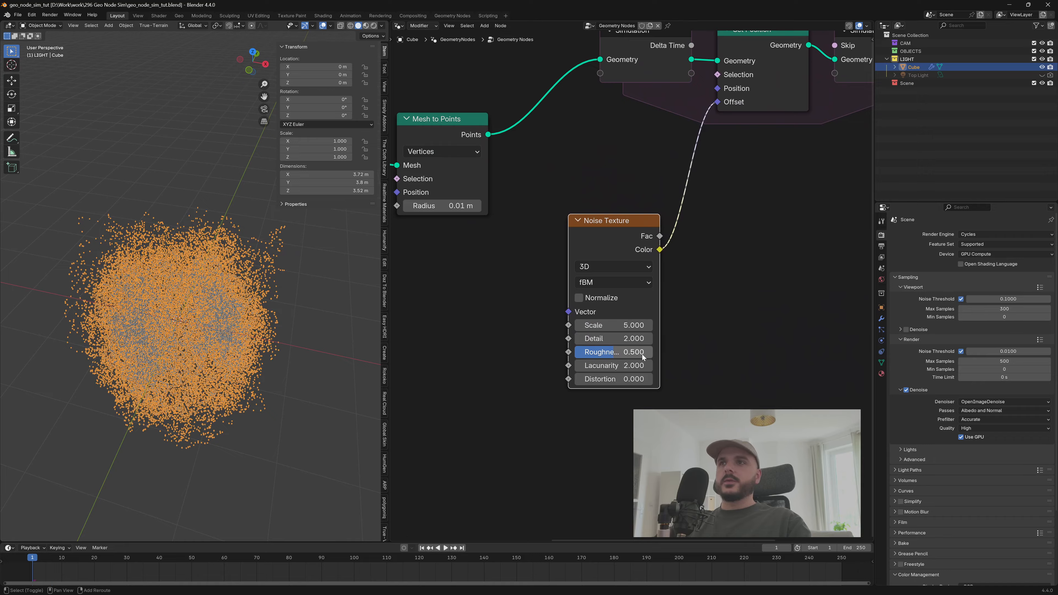
left_click_drag(640, 325, 529, 325)
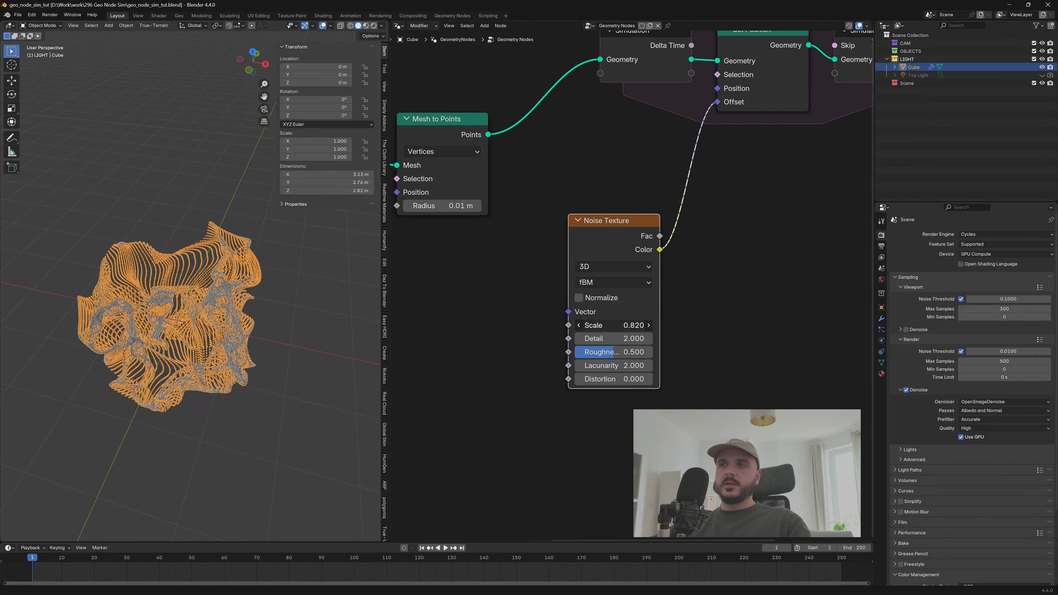
Replay the simulation from the first frame to review the point motion with the lower noise scale, ending rewound.
key("space")
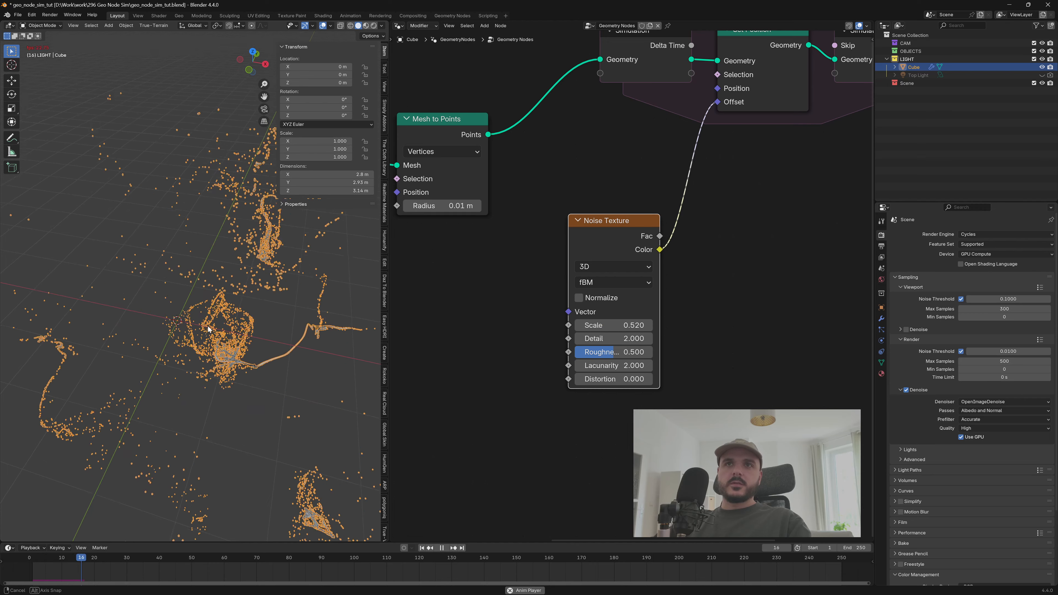
key("shift+Left")
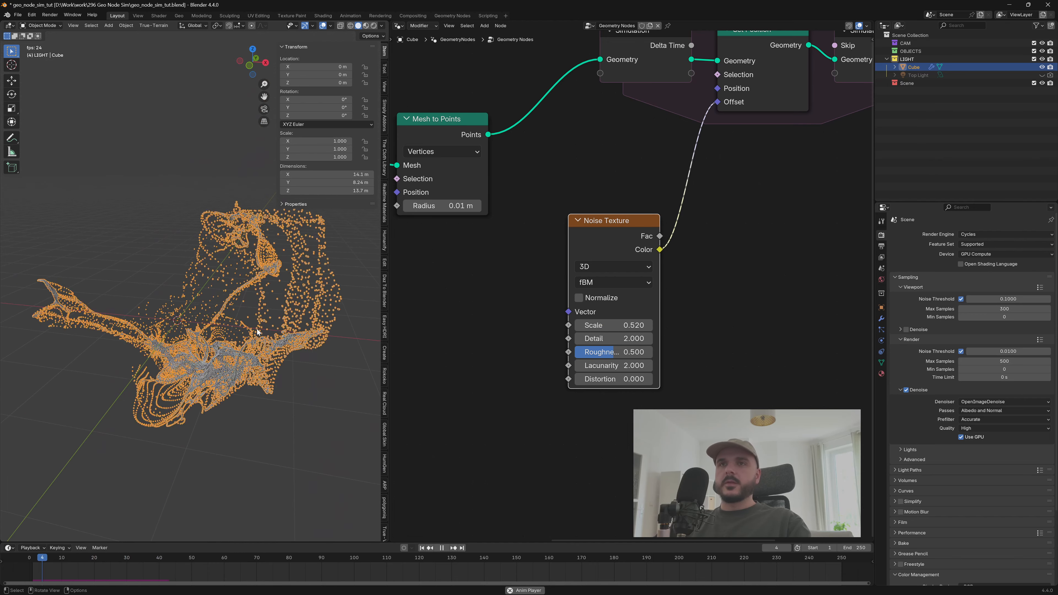
key("shift+Left")
key("space")
key("space")
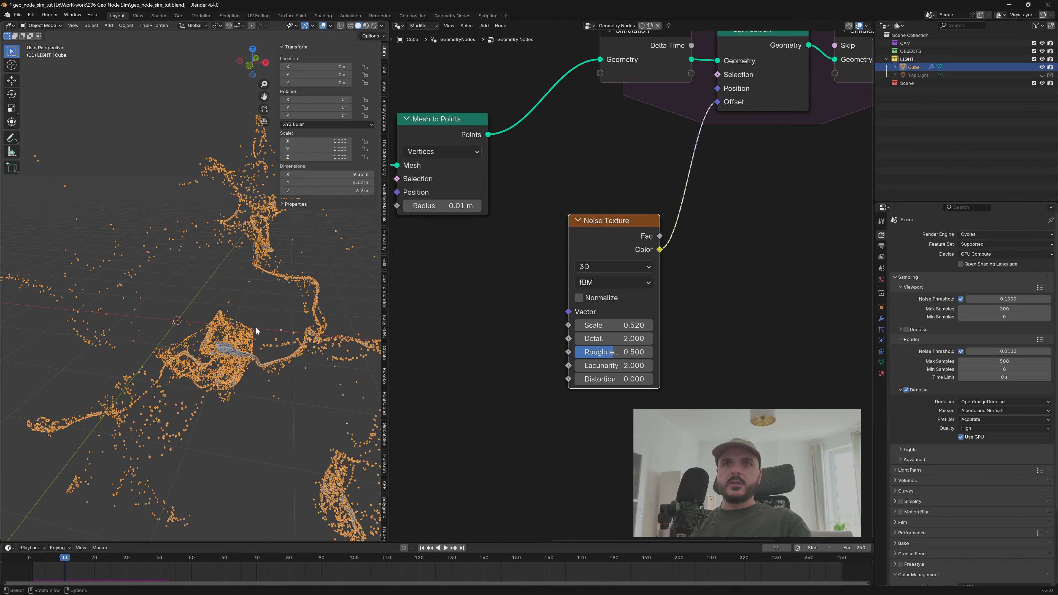
key("shift+Left")
Reposition the Noise Texture and insert a Math node on its link to the Set Position Offset.
middle_click_drag(753, 292, 669, 309)
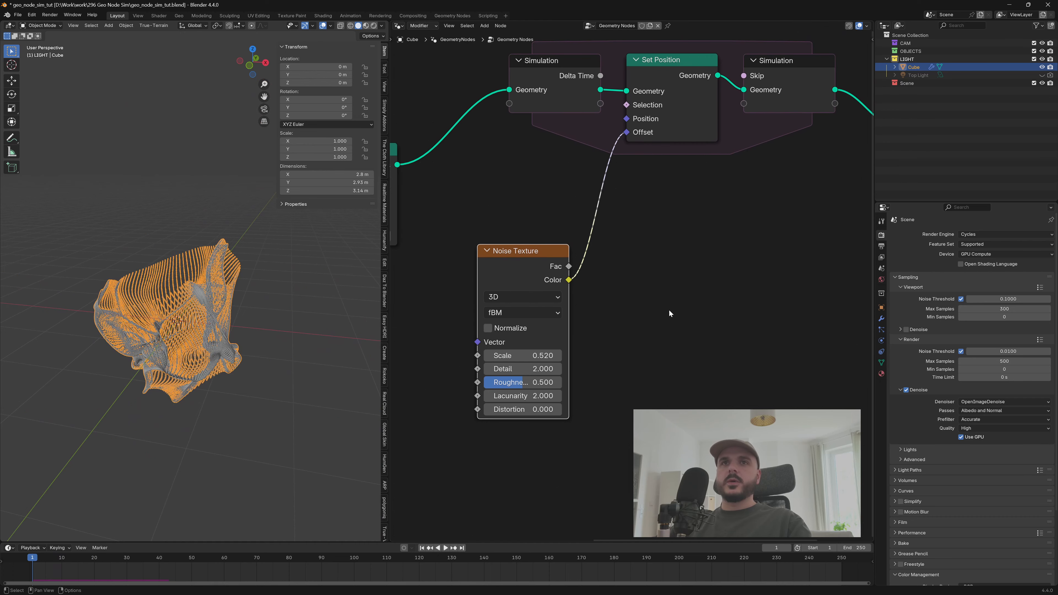
scroll(683, 300, "down", 3)
left_click_drag(639, 223, 626, 239)
left_click(738, 241)
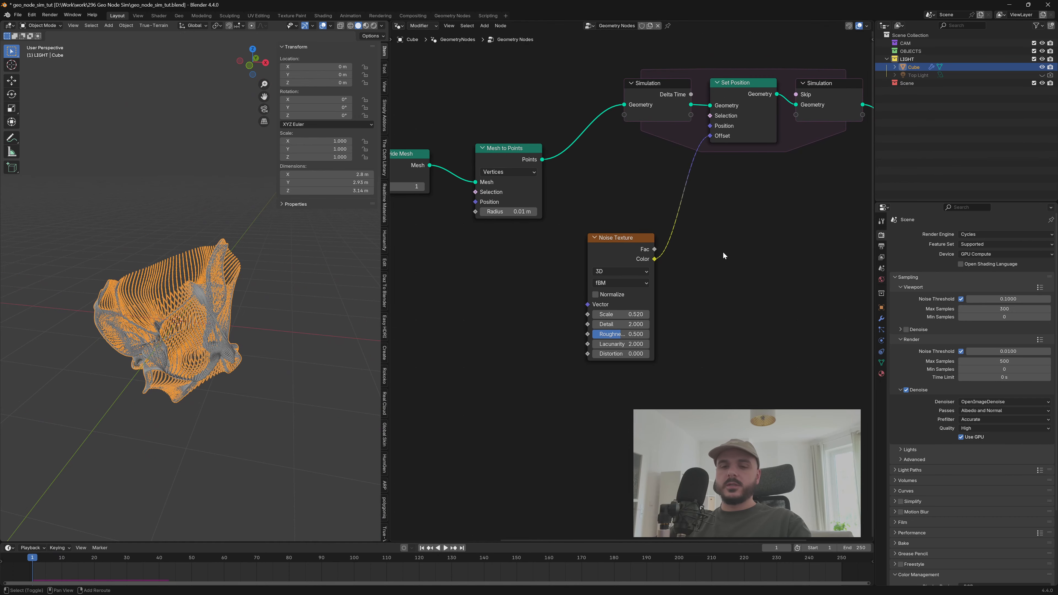
key("shift+a")
left_click(724, 252)
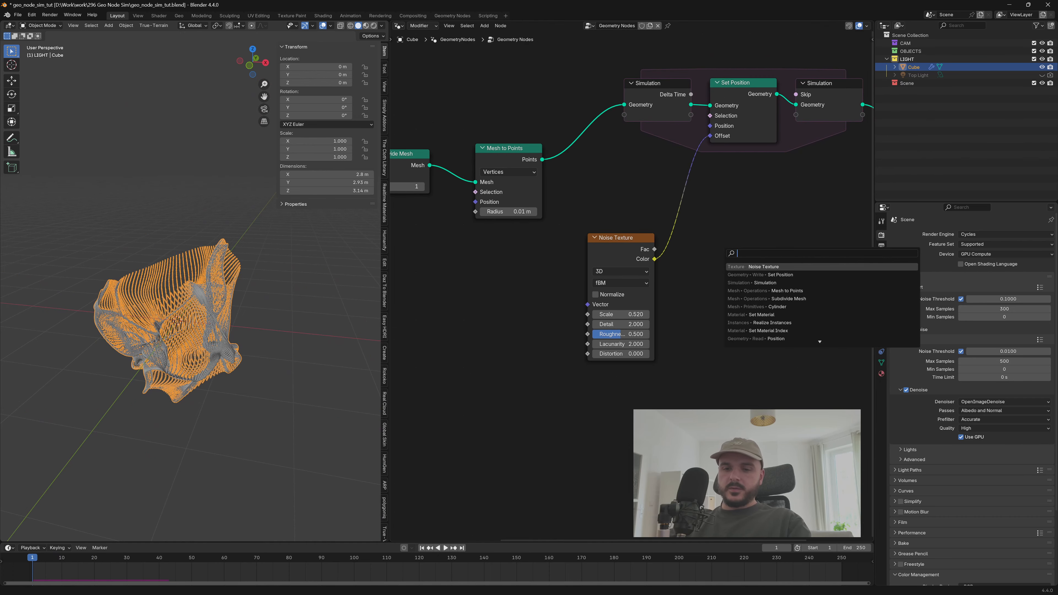
type("add")
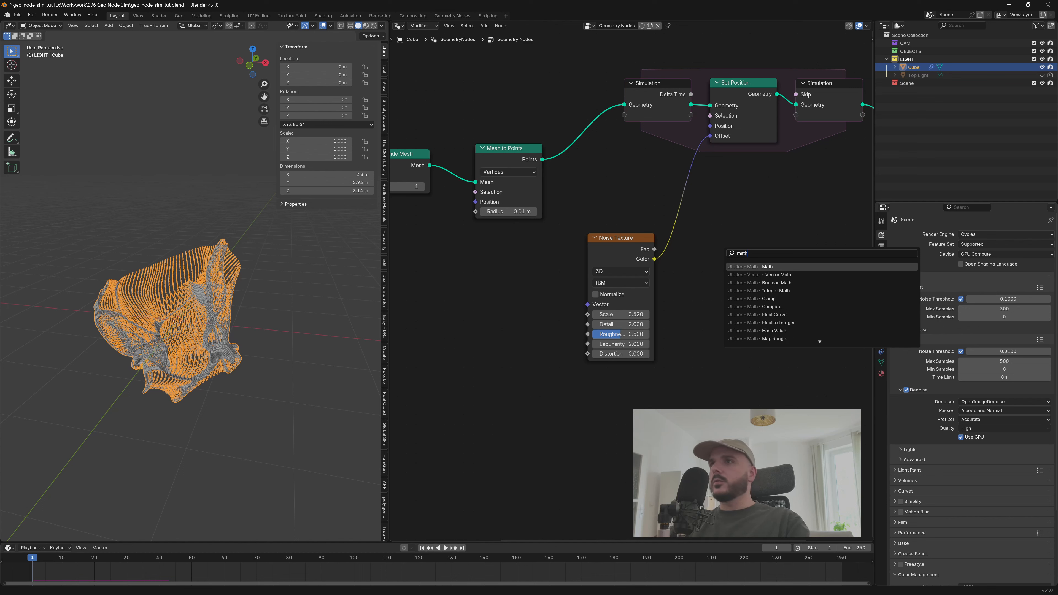
key("Return")
left_click(685, 197)
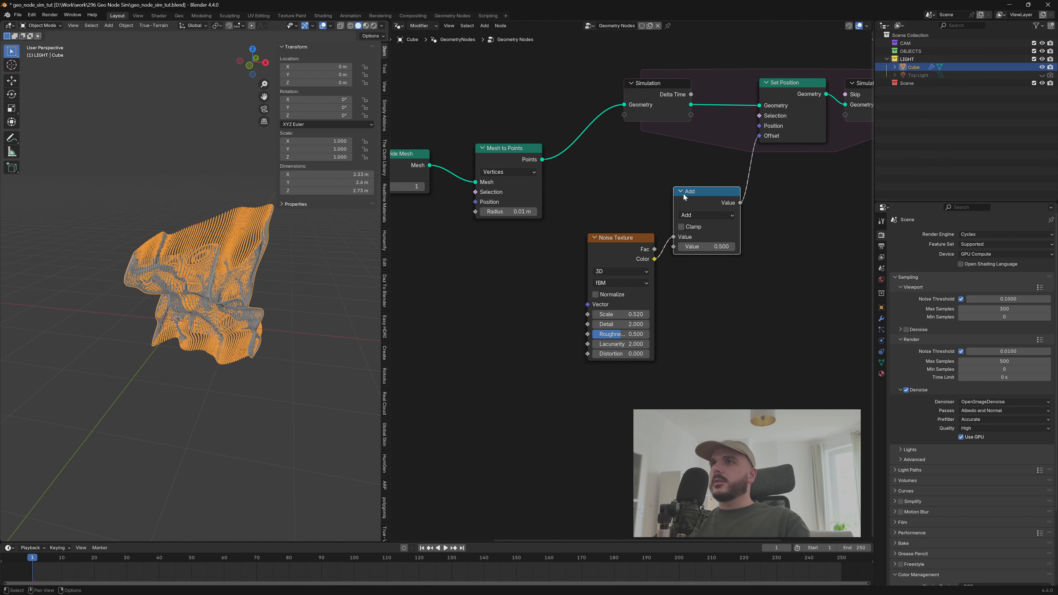
Switch the Math node to Multiply and set its second value to 0.020.
left_click(720, 216)
left_click(408, 260)
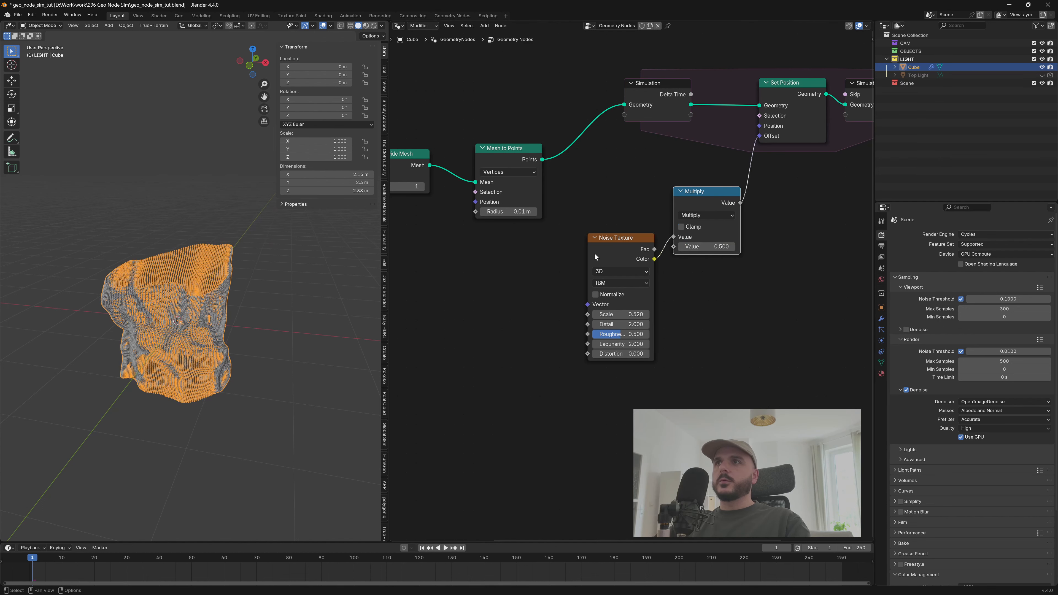
left_click(687, 246)
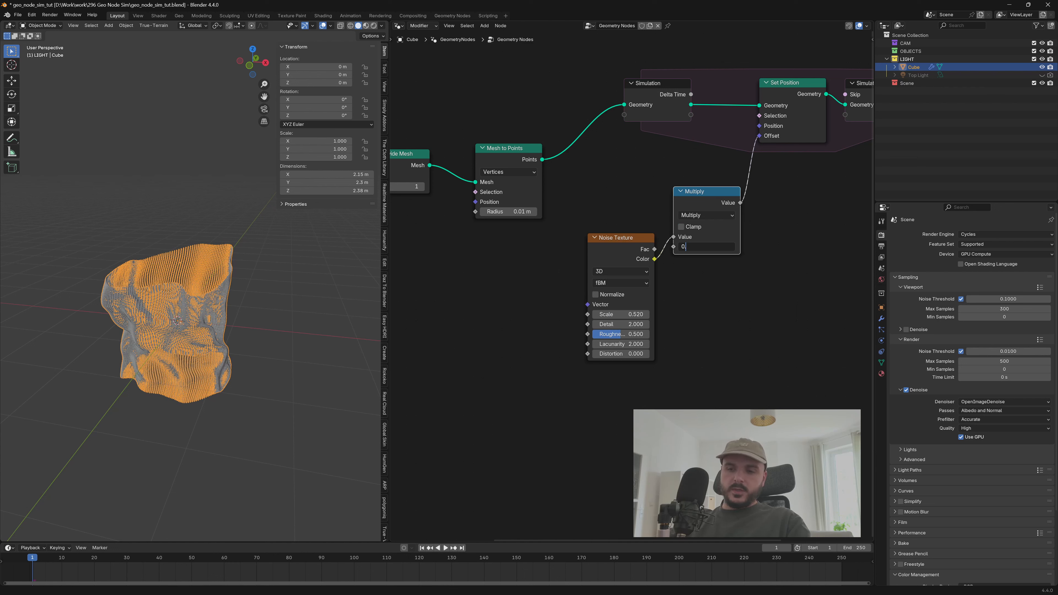
key("Return")
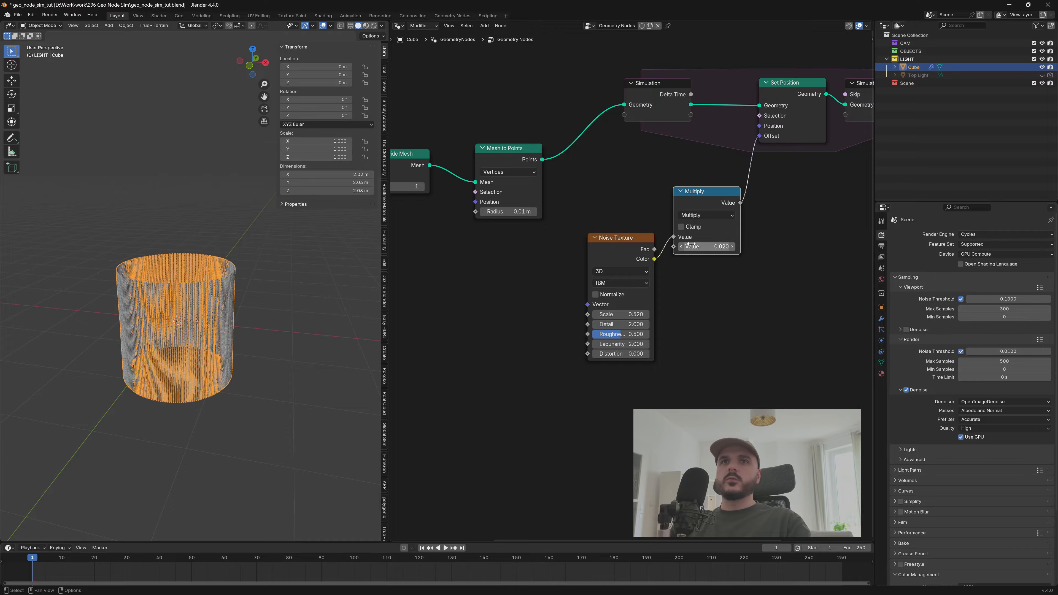
Play the simulation and examine the slowed point displacement in the viewport.
key("space")
scroll(209, 301, "up", 3)
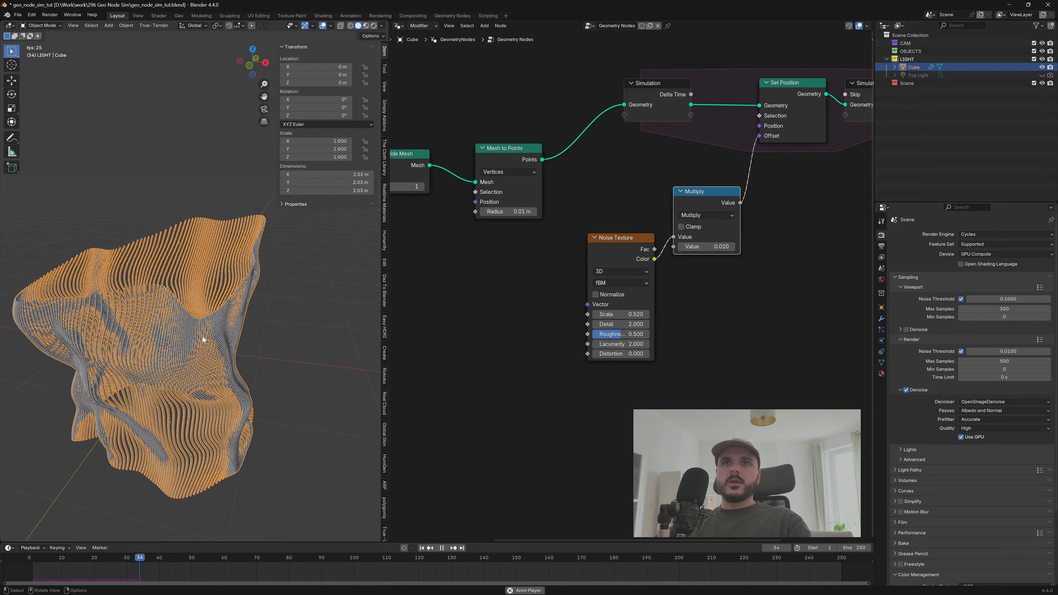
mouse_move(203, 337)
middle_mouse_down("shift")
mouse_move(180, 305)
mouse_move(138, 306)
mouse_move(180, 332)
mouse_move(209, 322)
mouse_move(224, 288)
mouse_move(226, 307)
mouse_move(184, 289)
mouse_move(163, 340)
mouse_move(219, 324)
middle_mouse_up("shift")
scroll(210, 322, "down", 3)
scroll(226, 308, "up", 3)
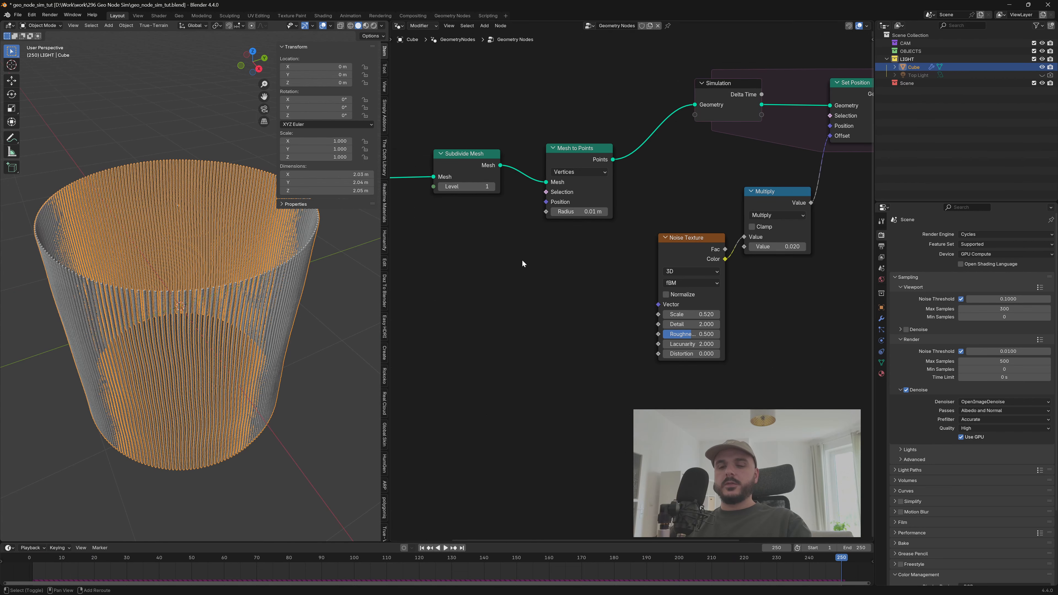
Add a Random Value node, connect it to the Radius of Mesh to Points, and return to the first frame.
key("shift+a")
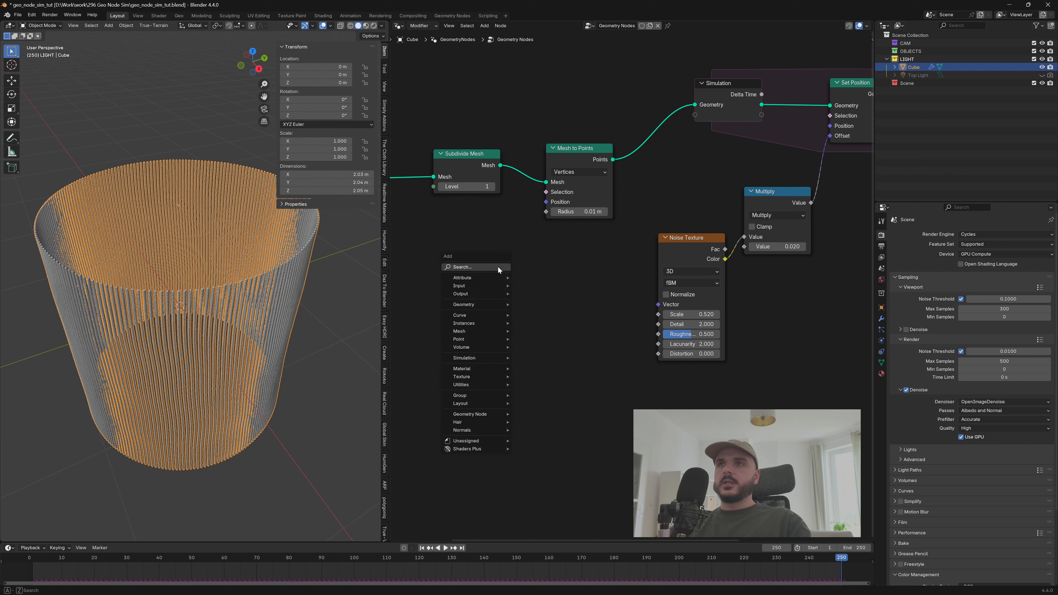
left_click(498, 267)
type("rando")
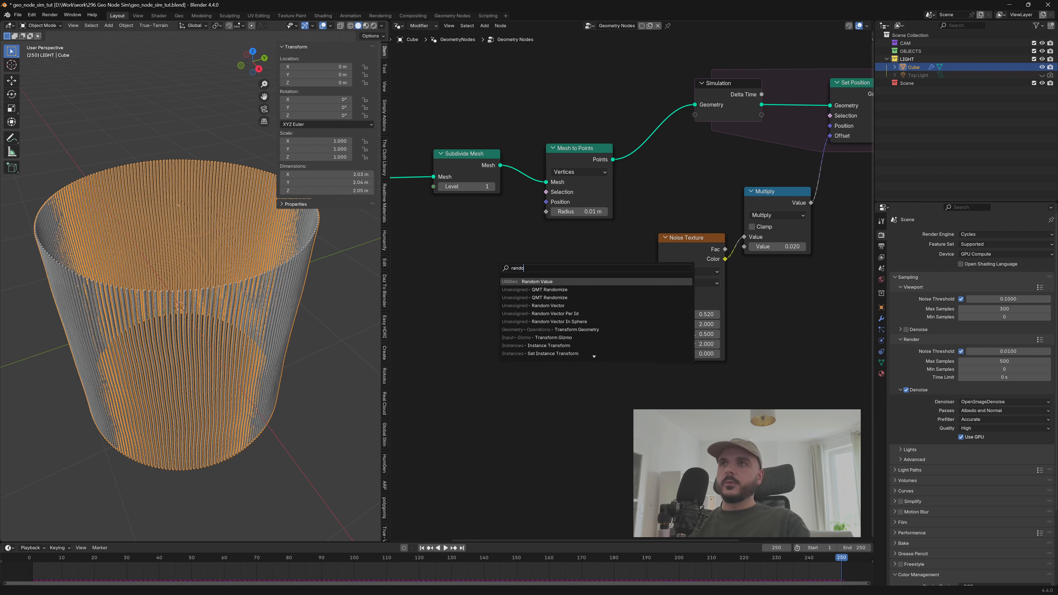
key("Return")
left_click(443, 239)
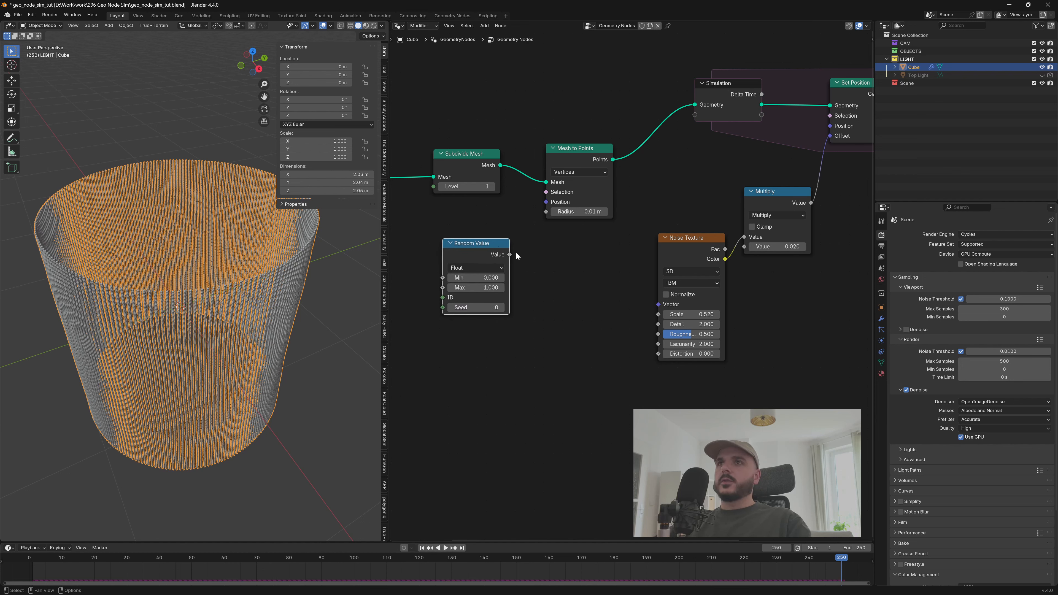
left_click_drag(511, 254, 542, 217)
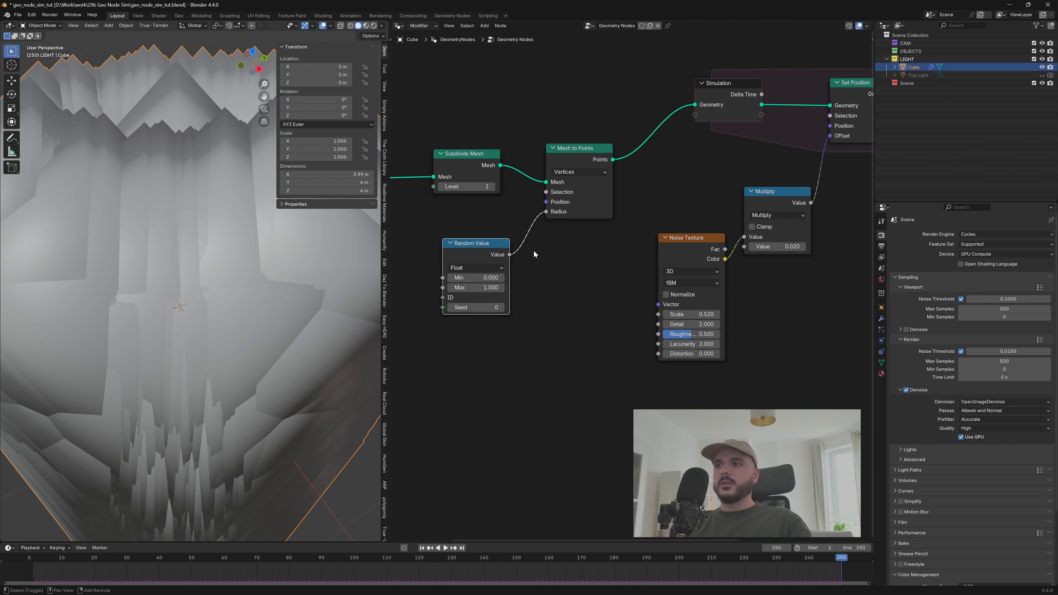
key("shift+Left")
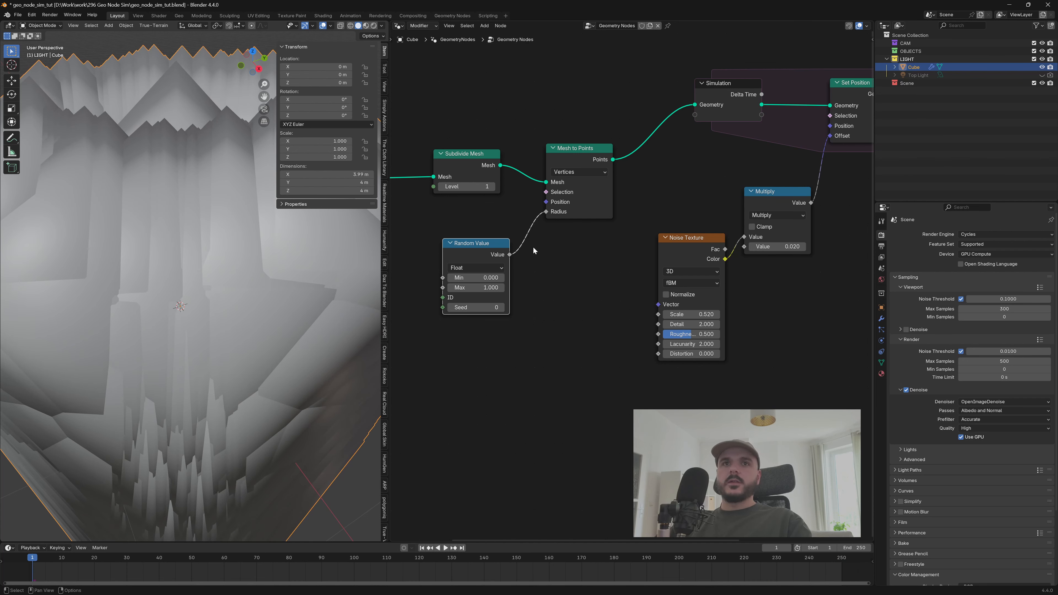
Set the Random Value node's Min to 0.010 and Max to 0.030.
left_click_drag(488, 255, 493, 254)
left_click(479, 278)
type("0.0")
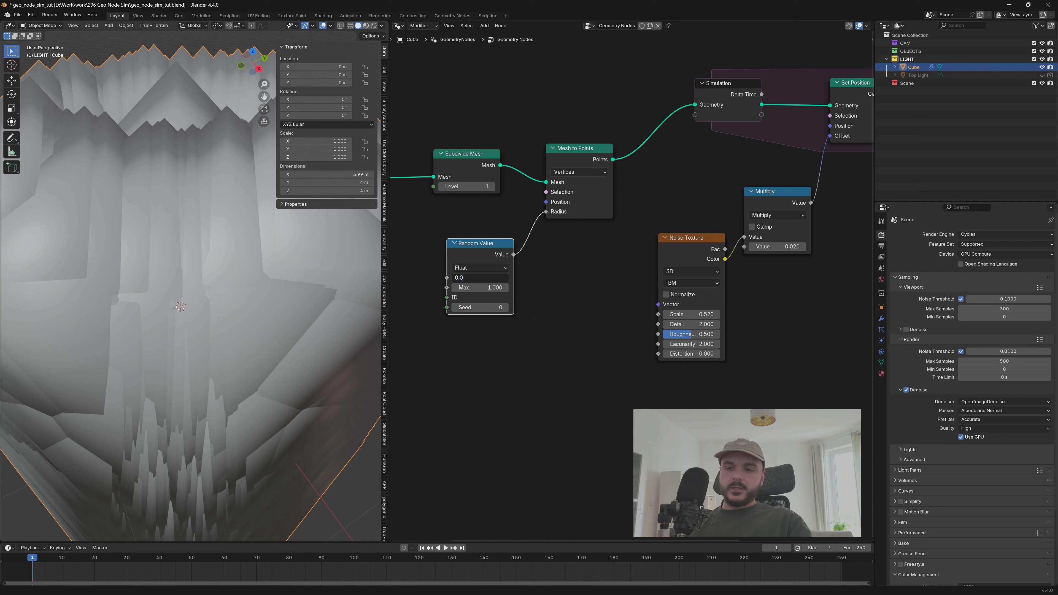
key("Return")
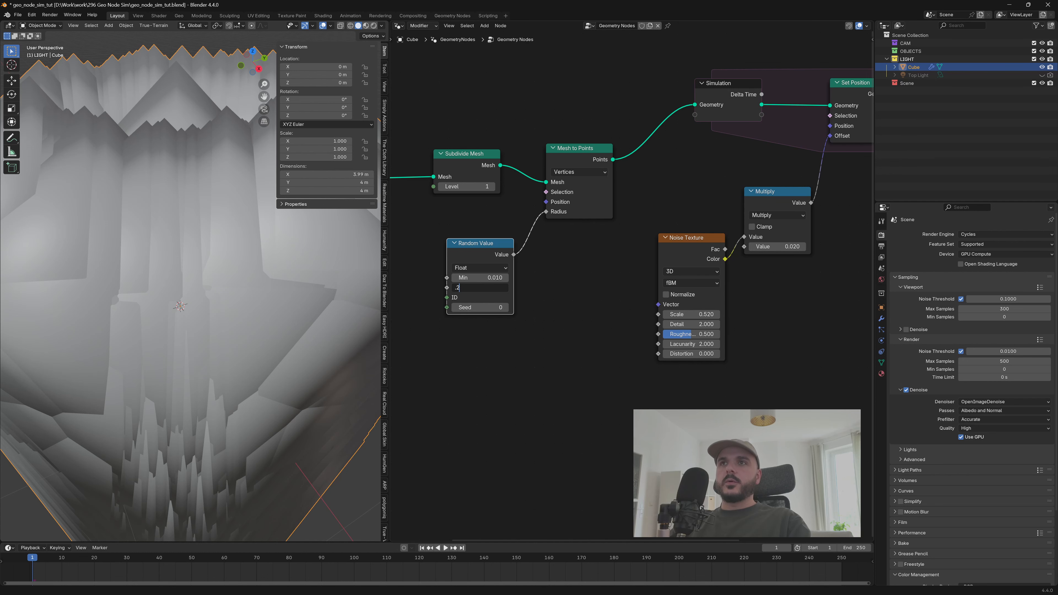
key("Return")
left_click_drag(487, 287, 415, 287, "shift")
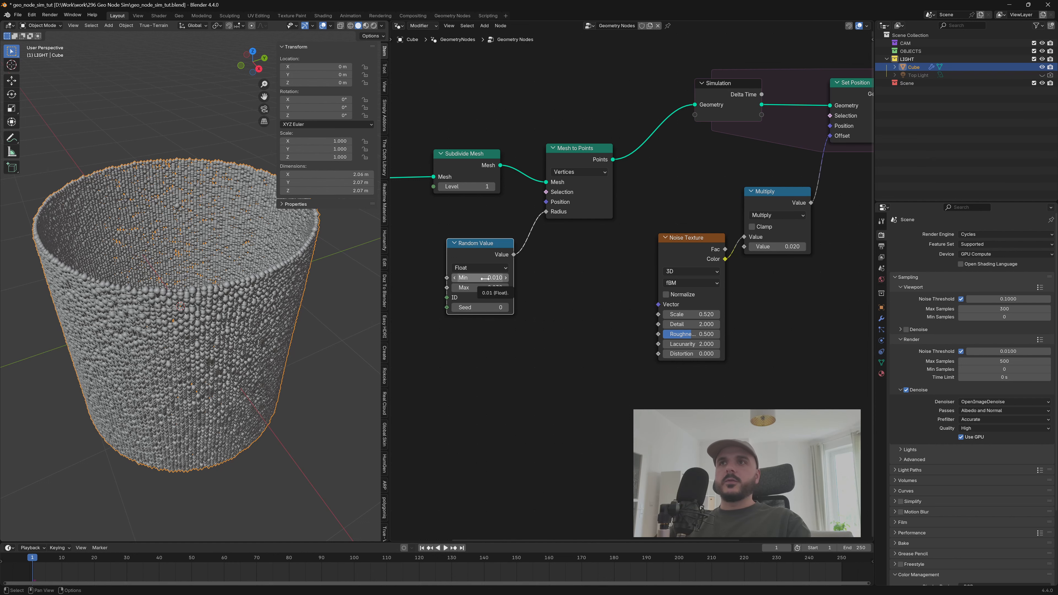
left_click(534, 276)
Play the simulation and examine the varied point sizes in the viewport from different distances and angles.
middle_click_drag(554, 288, 583, 277)
scroll(555, 359, "down", 2)
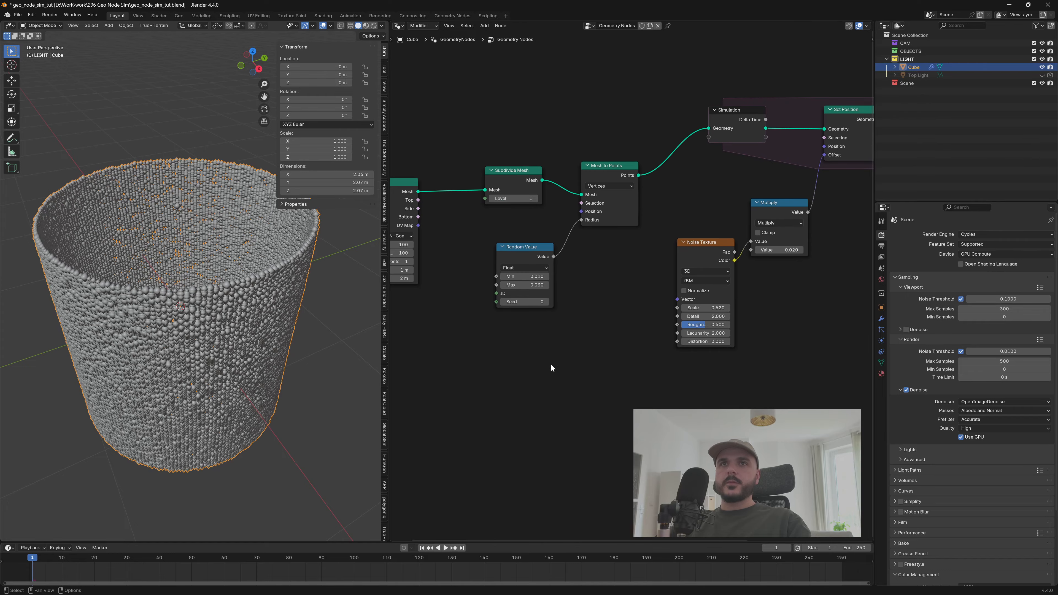
key("space")
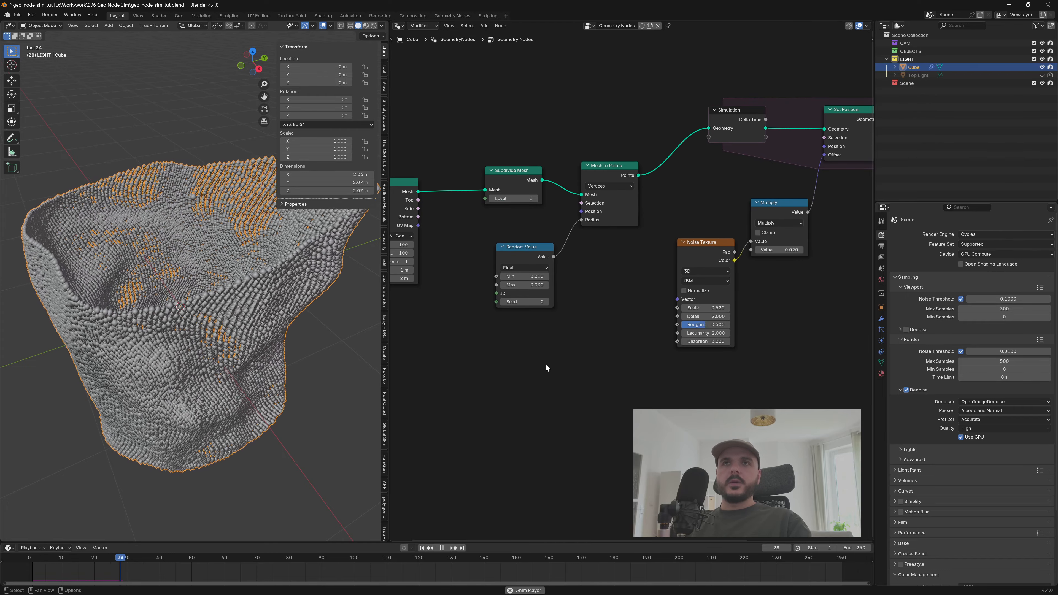
scroll(252, 358, "up", 4)
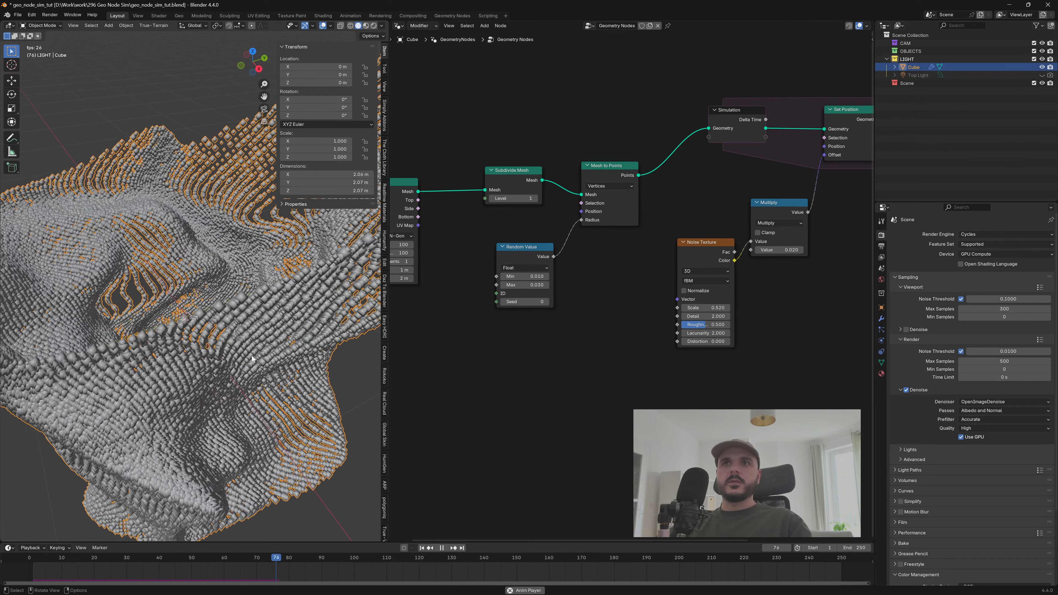
scroll(244, 338, "down", 4)
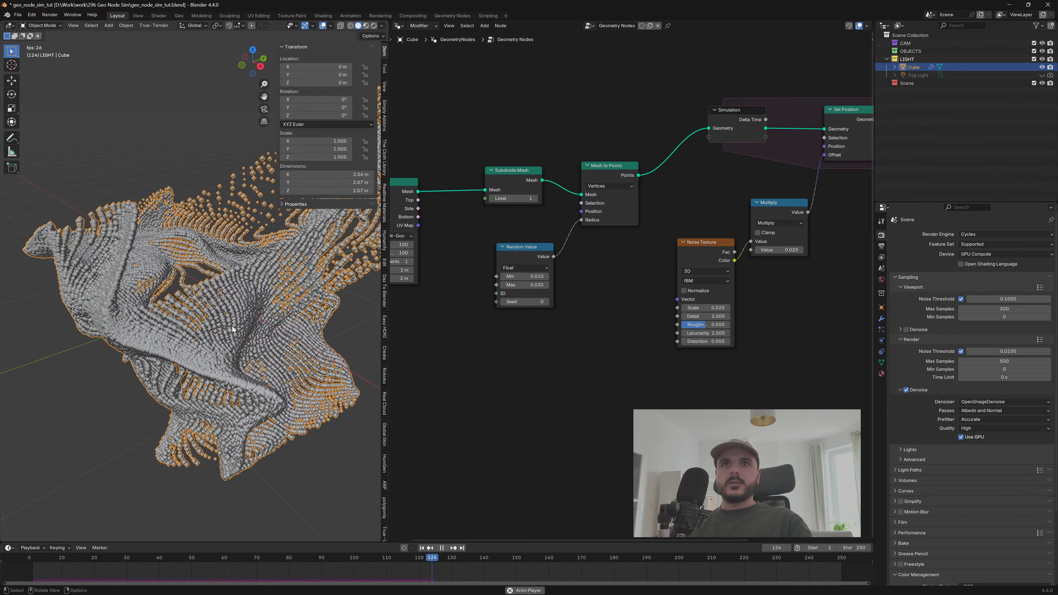
middle_click_drag(233, 326, 197, 313)
scroll(204, 323, "down", 1)
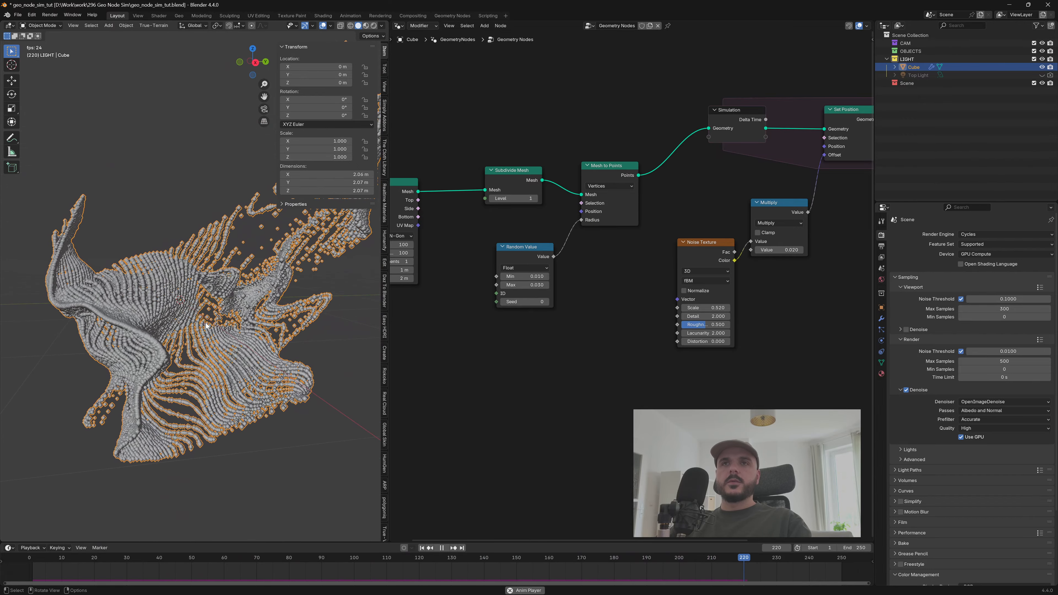
key("space")
Duplicate the Cylinder node, place the copy below the original, and set its Radius to 1.2 m.
scroll(629, 345, "down", 3)
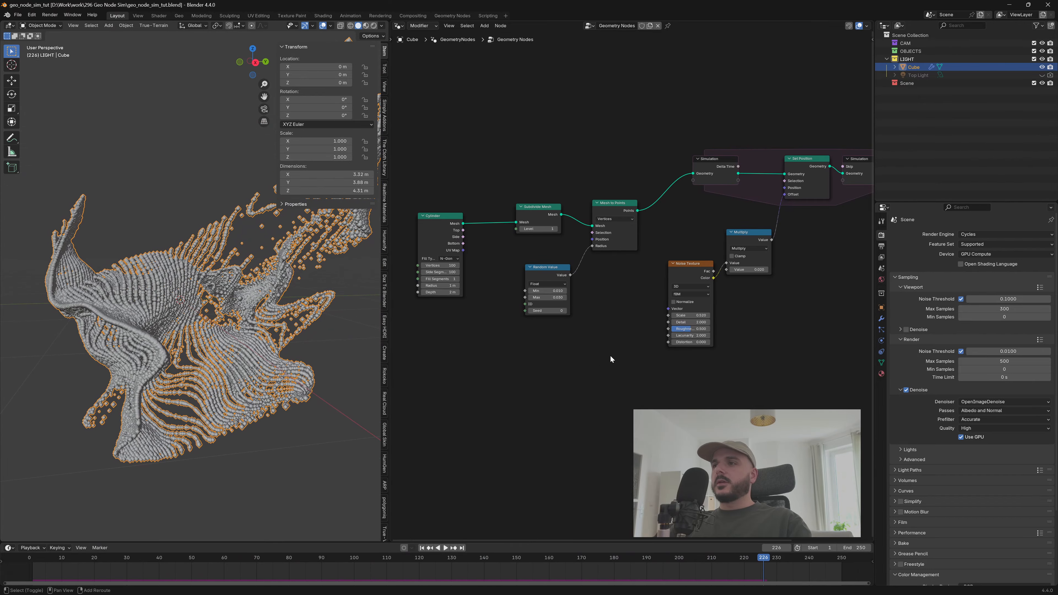
middle_click_drag(580, 368, 625, 369, "shift")
scroll(531, 356, "up", 3)
middle_click_drag(529, 354, 576, 379, "shift")
left_click(522, 211)
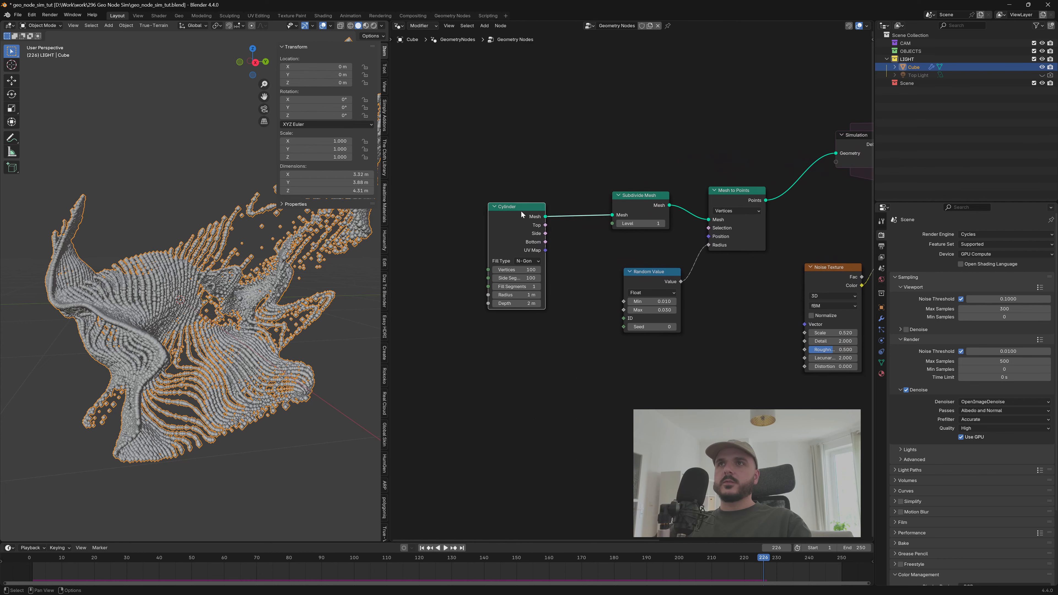
key("shift+d")
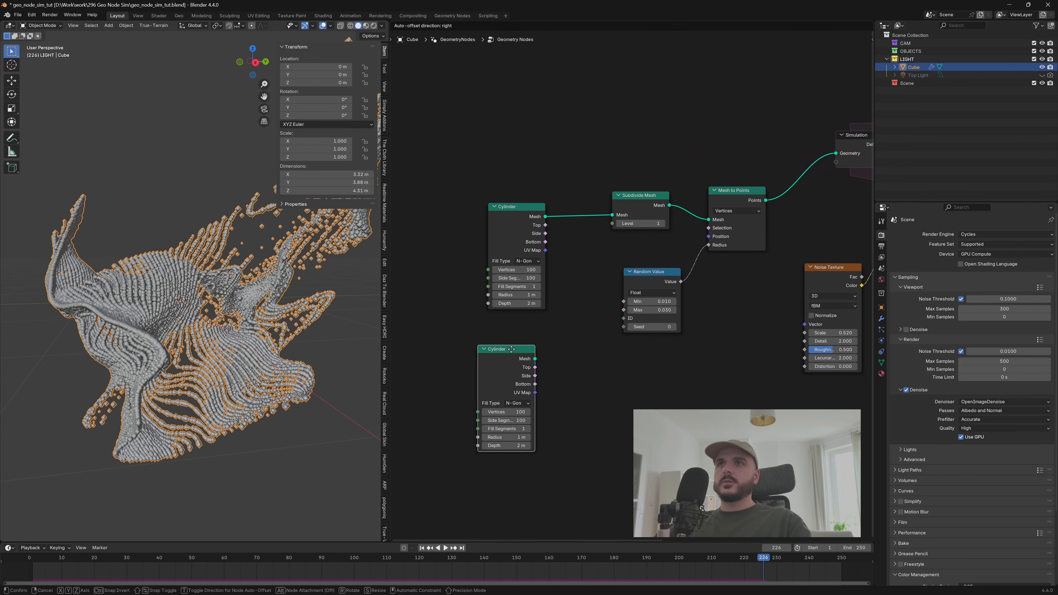
left_click(513, 336)
left_click(508, 420)
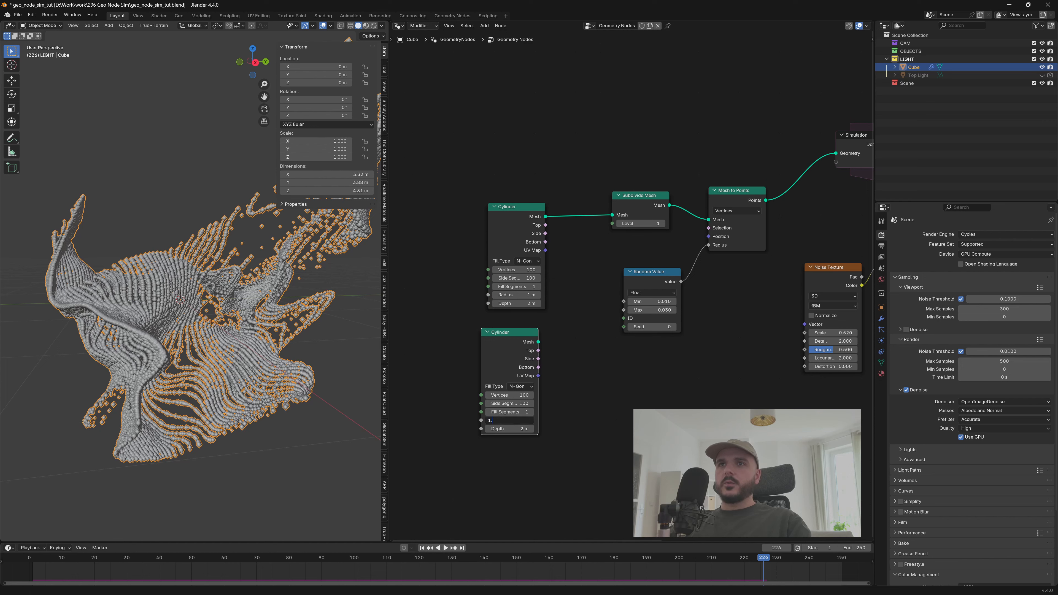
key("Return")
Insert a Join Geometry node between the Cylinder and Subdivide Mesh, and connect the duplicated cylinder's Mesh to it.
left_click_drag(524, 207, 512, 211)
left_click(537, 177)
key("shift+a")
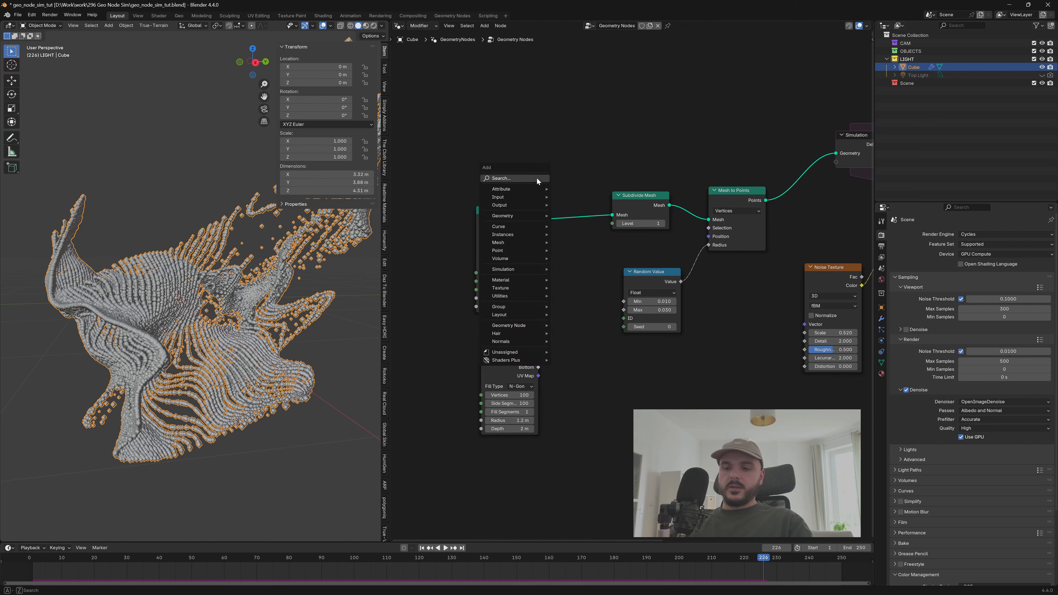
type("join")
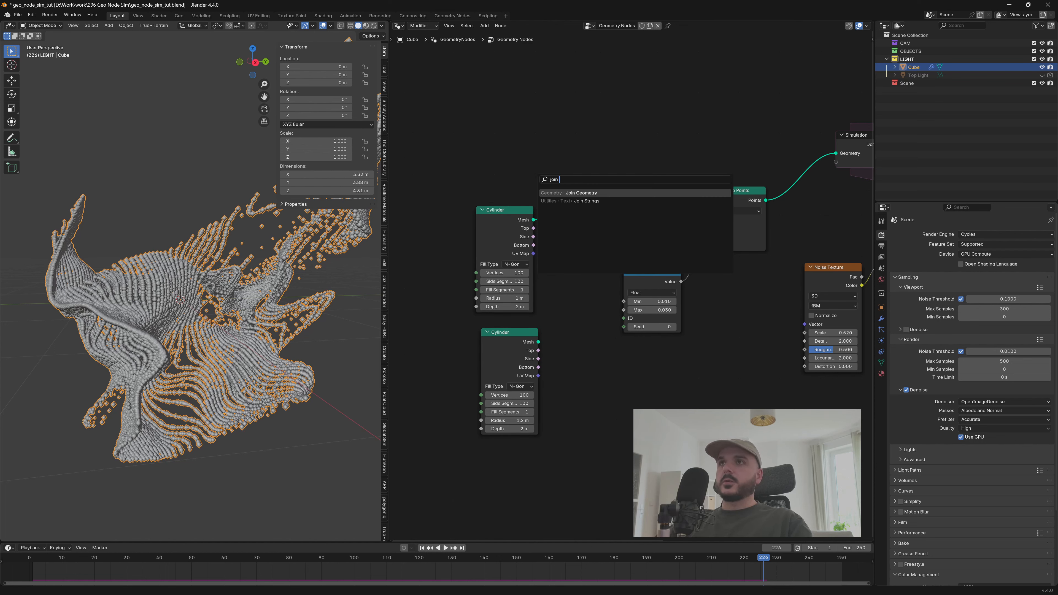
key("Return")
left_click(579, 211)
left_click_drag(503, 209, 498, 209)
left_click_drag(518, 333, 552, 223)
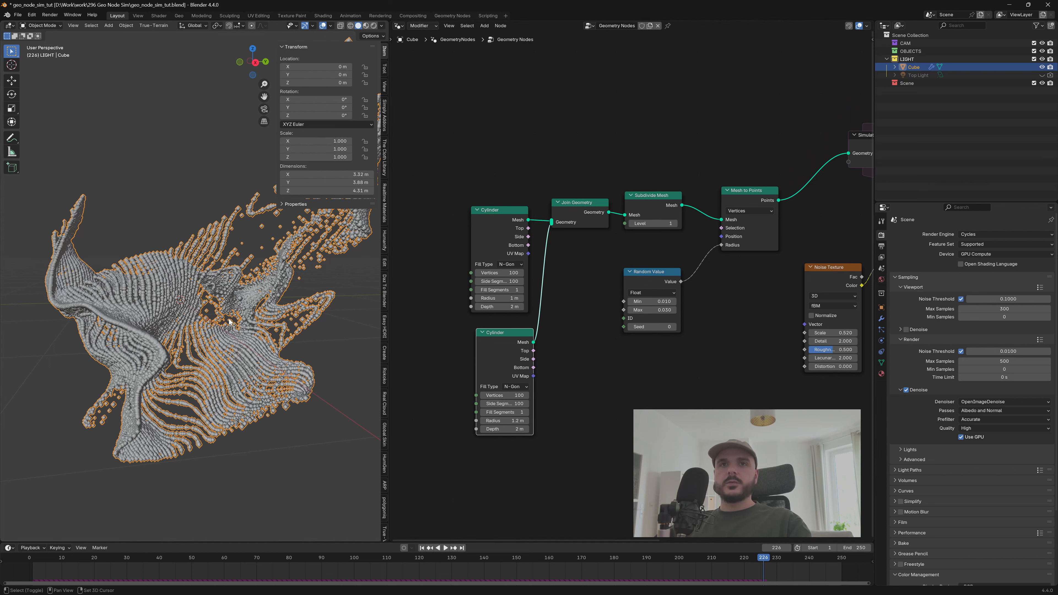
Return to the first frame, inspect the nested cylinders from above, and play the simulation.
key("shift+Left")
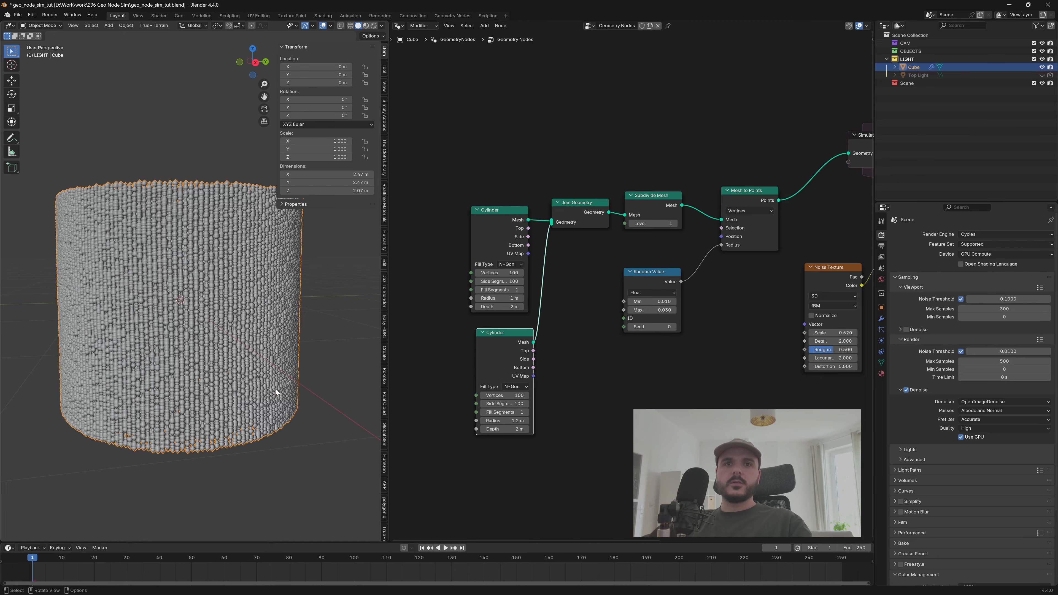
middle_click_drag(275, 389, 192, 366)
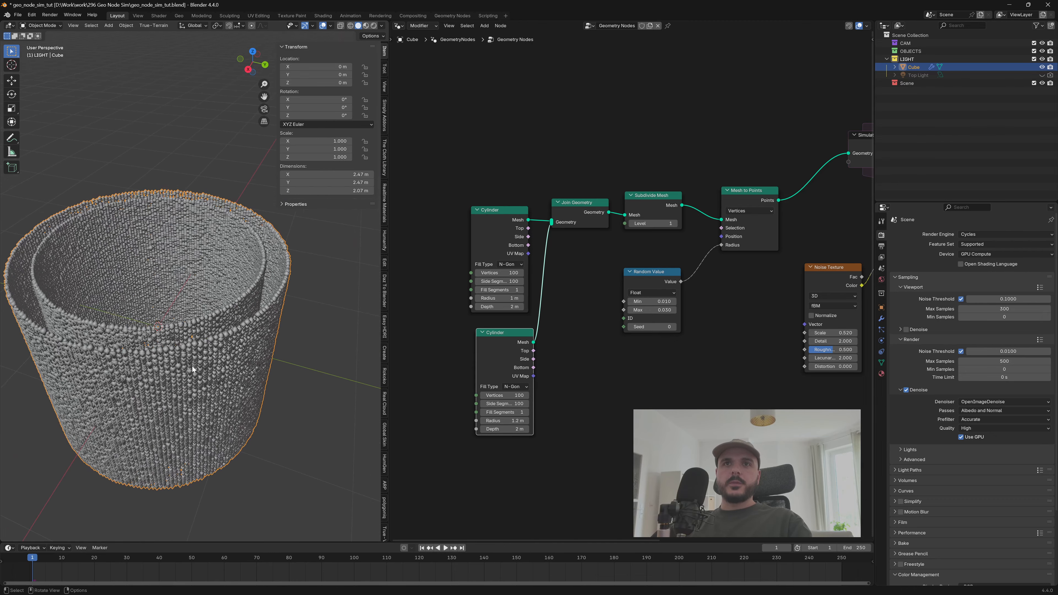
key("space")
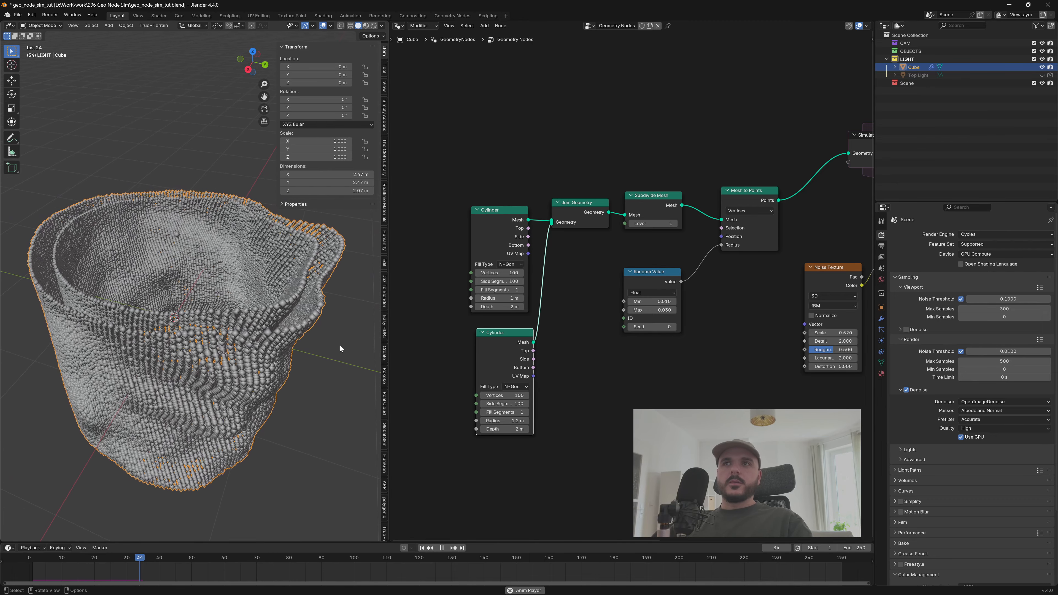
key("space")
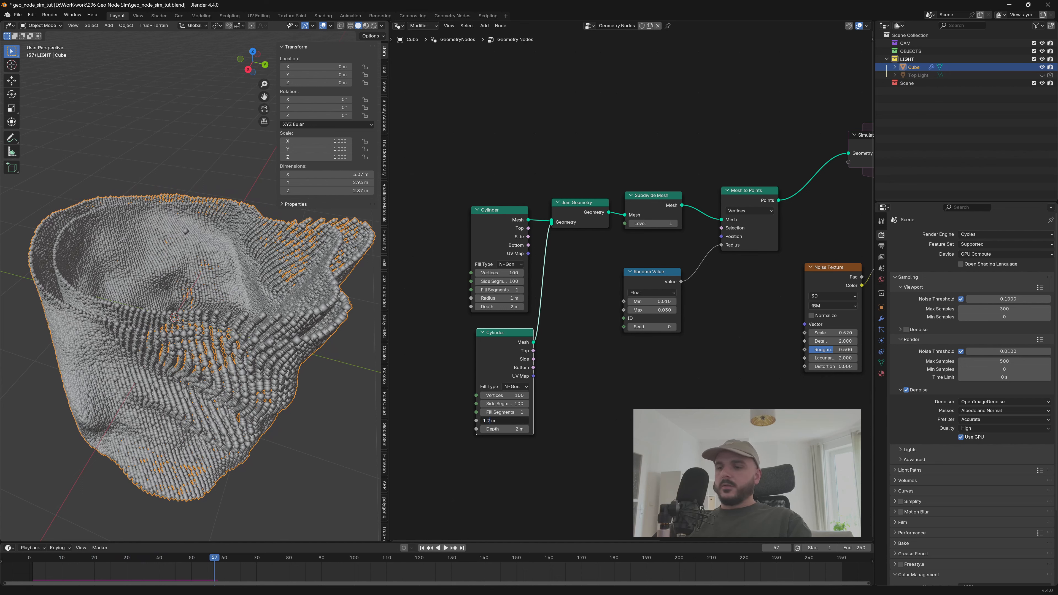
Set the duplicated cylinder's Radius to 1.1 m and replay the simulation from the first frame.
key("Return")
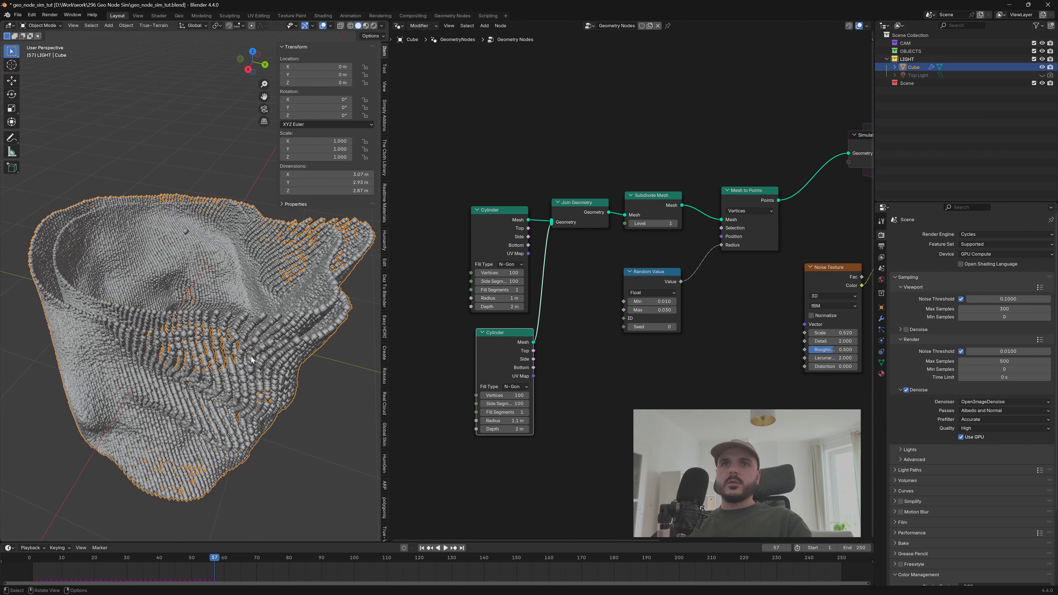
key("shift+Left")
key("space")
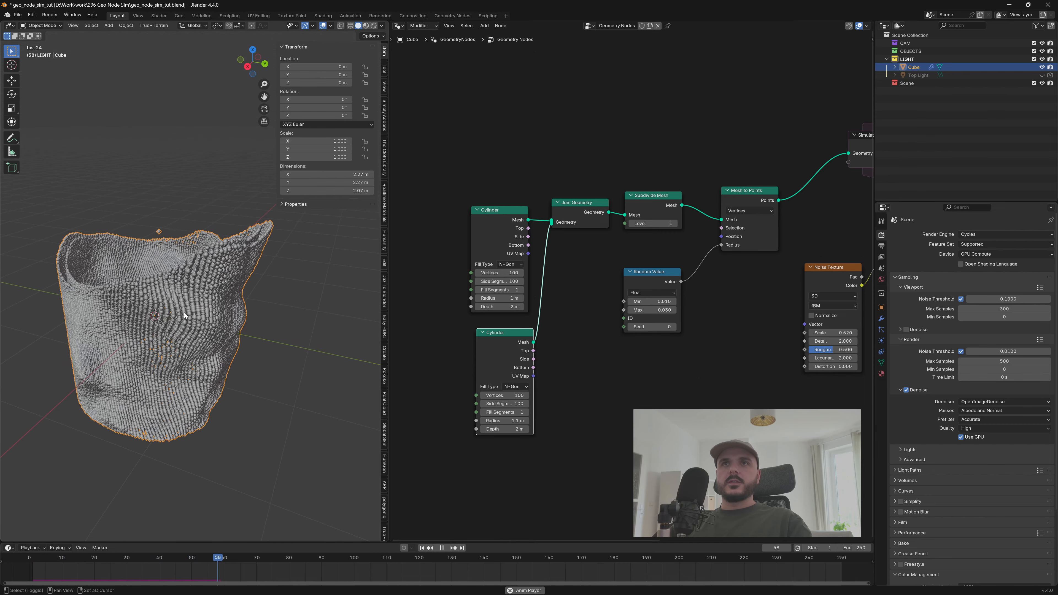
key("space")
Set the Multiply node's second value to 0.040 and replay the simulation from the first frame.
middle_click_drag(727, 387, 606, 394)
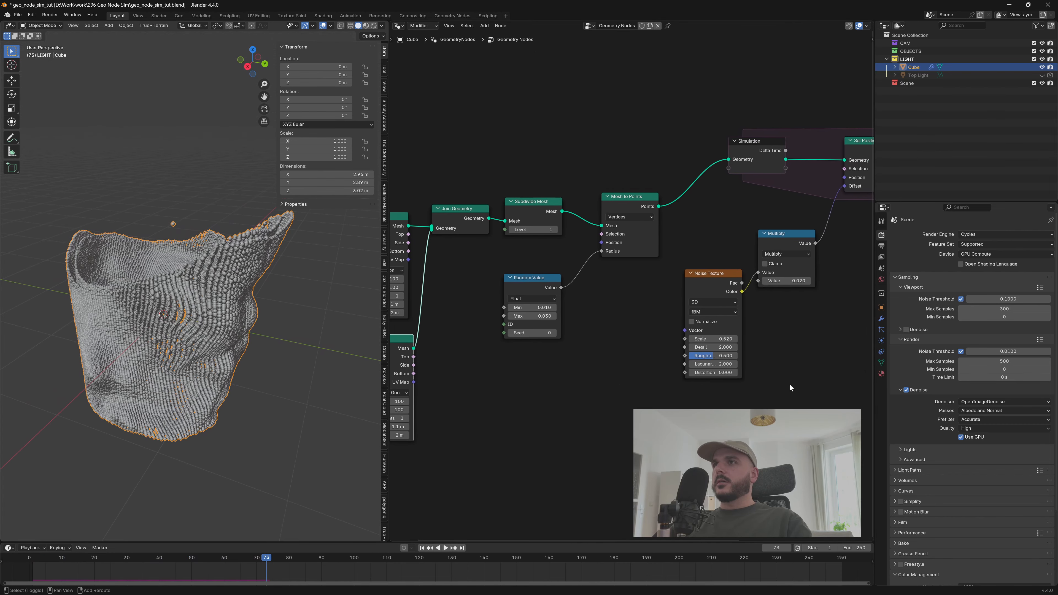
middle_click_drag(790, 386, 744, 394)
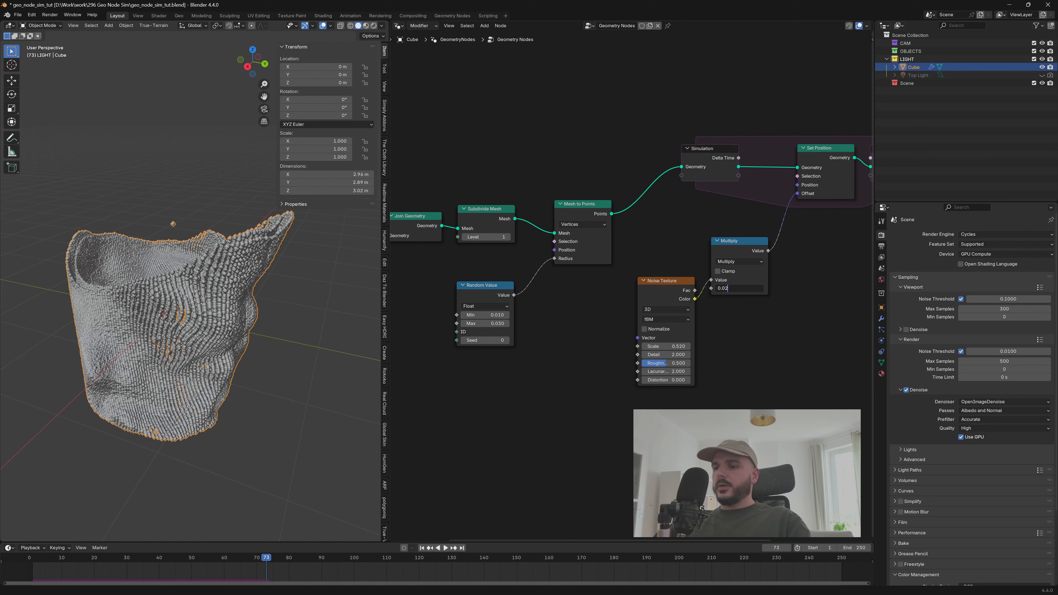
key("Return")
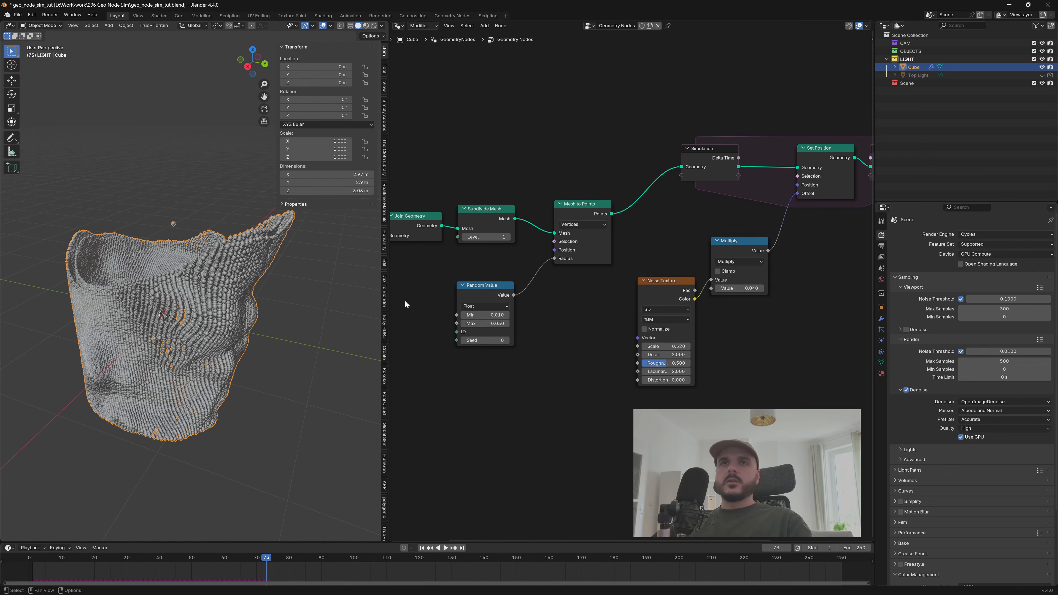
key("shift+Left")
key("space")
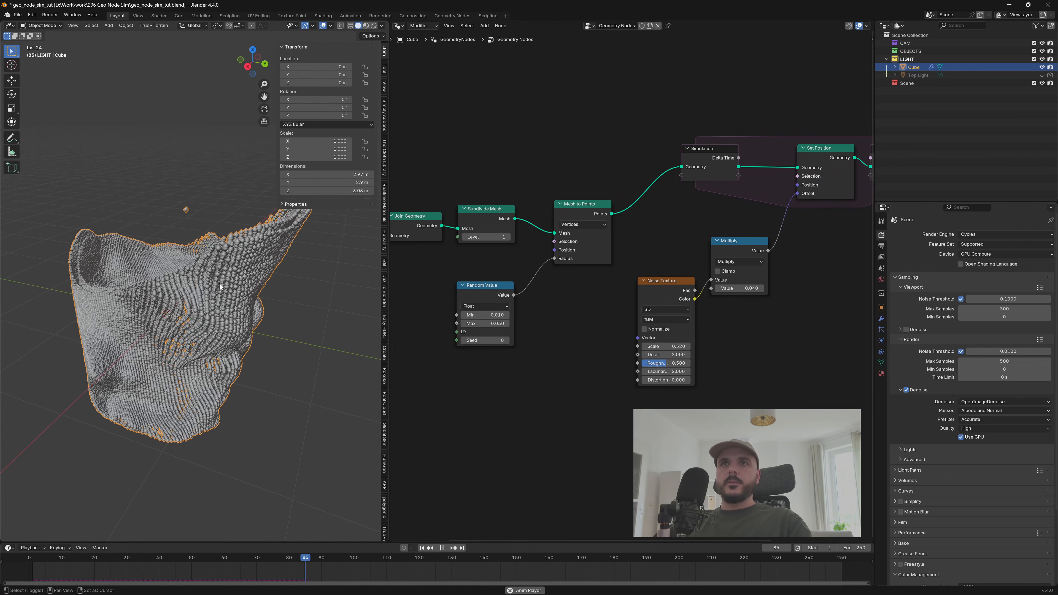
key("space")
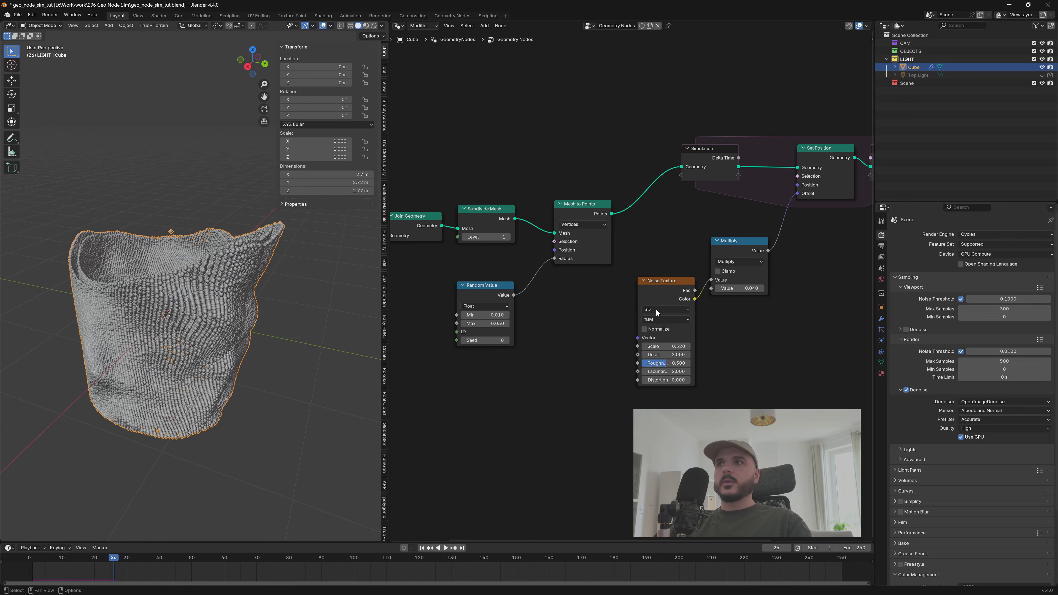
Set the Multiply node's second value to 0.080, replay the simulation while viewing it from several angles, and return to the first frame.
double_click(738, 289)
type("0.0")
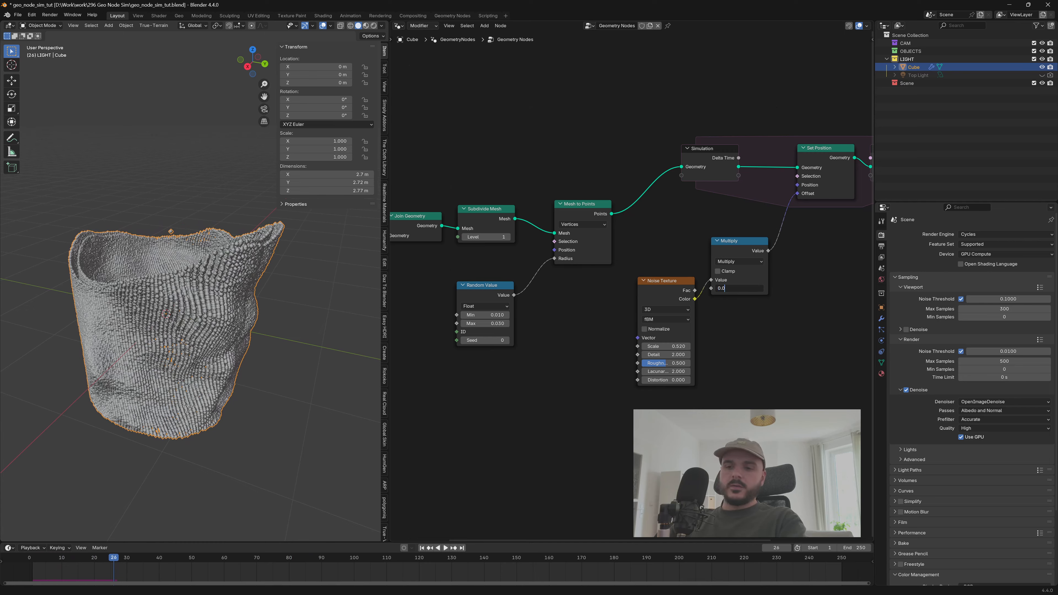
type("8")
key("Return")
key("shift+Left")
key("space")
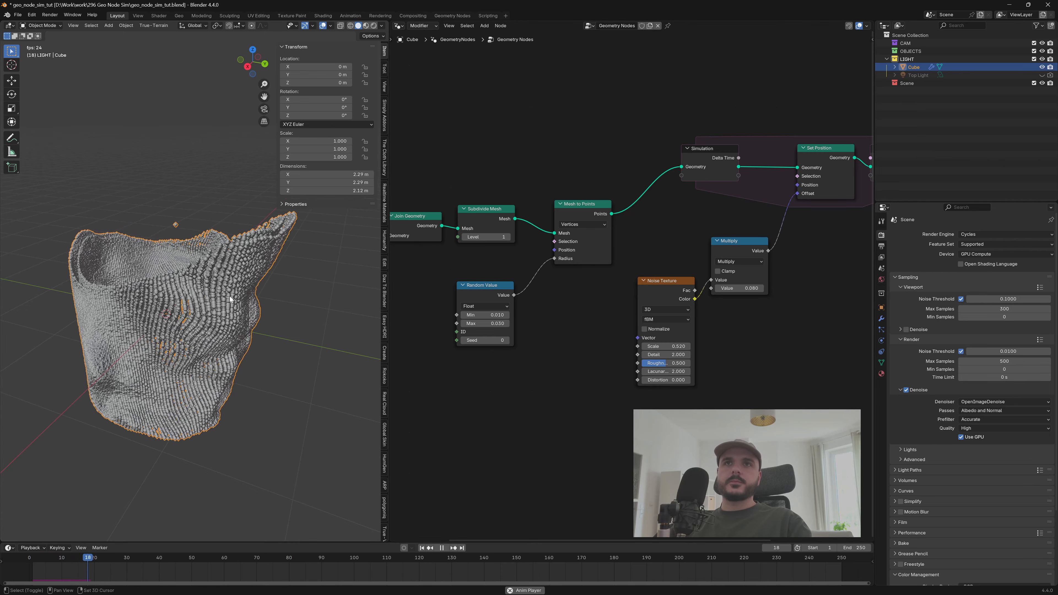
middle_click_drag(230, 299, 221, 322, "shift")
middle_click_drag(239, 303, 271, 309)
middle_click_drag(271, 309, 200, 352)
key("shift+Left")
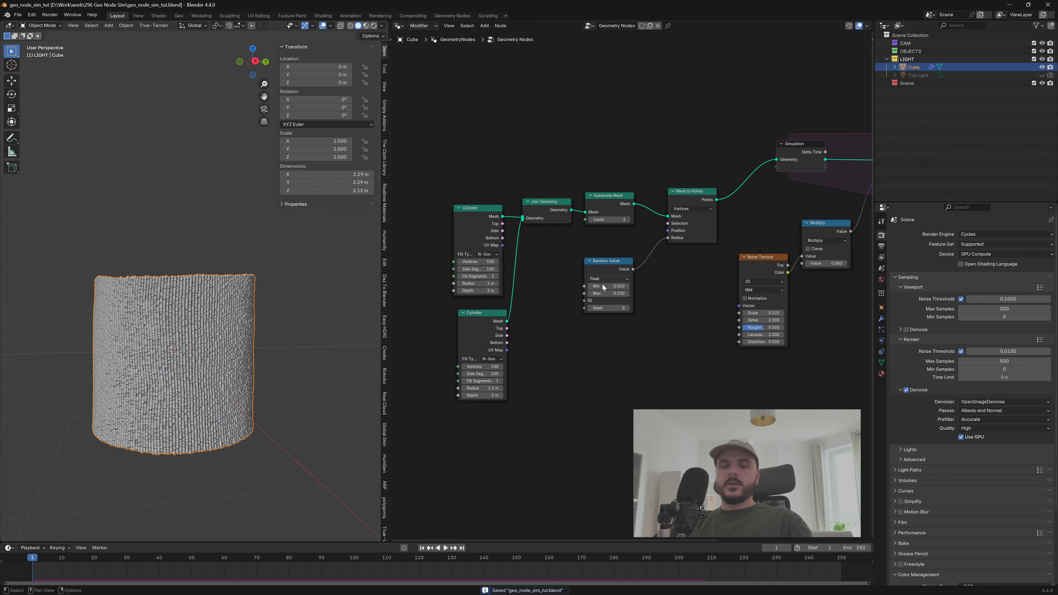
Raise the Subdivide Mesh Level to 3 and play the denser point simulation.
scroll(602, 254, "up", 2)
middle_click_drag(581, 238, 591, 281)
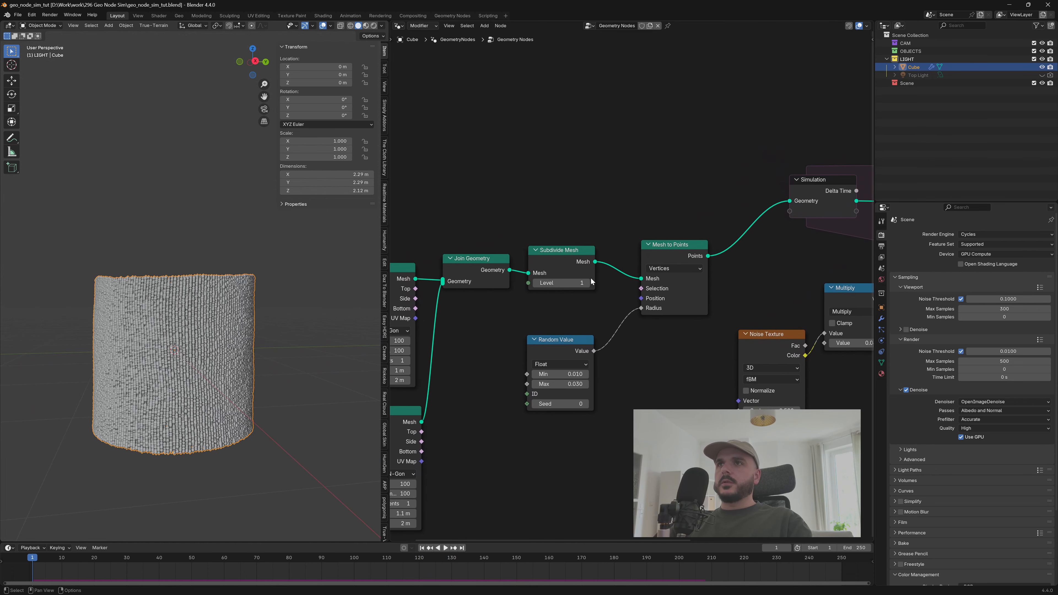
left_click(587, 283)
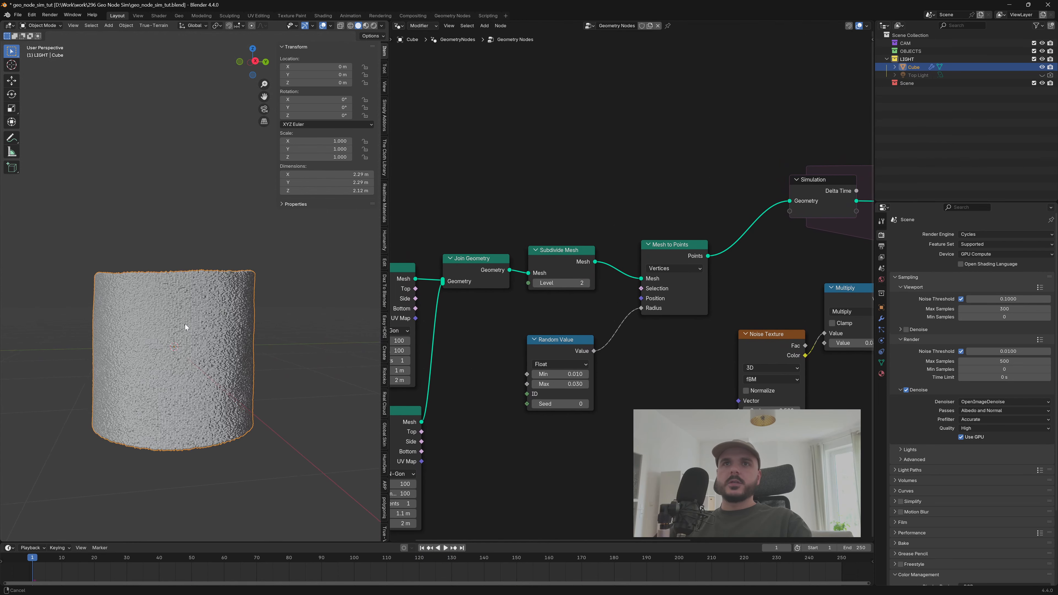
mouse_move(185, 325)
middle_mouse_down()
mouse_move(171, 324)
mouse_move(186, 329)
middle_mouse_up()
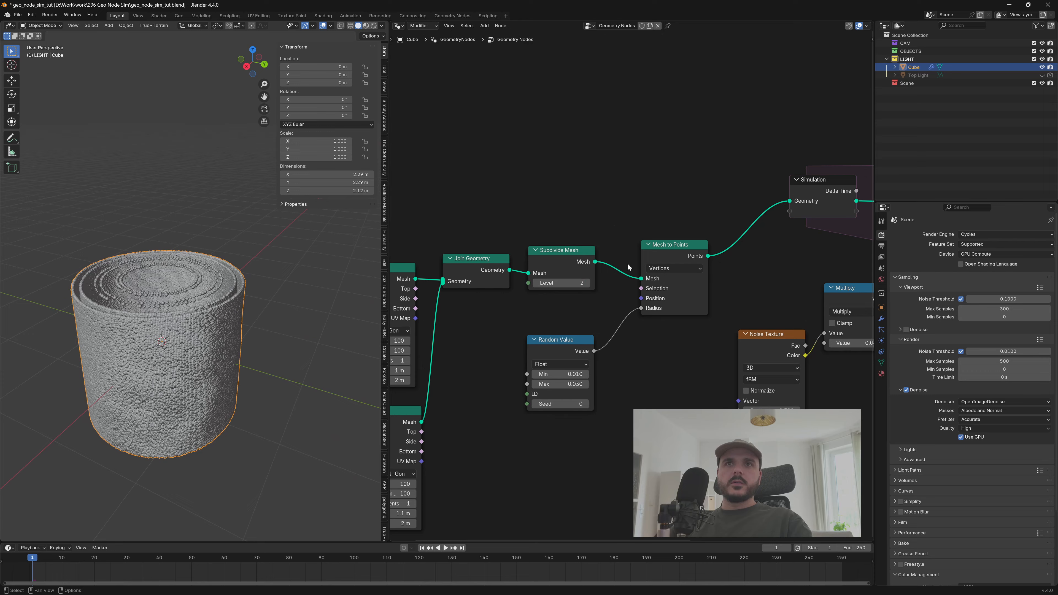
left_click(587, 283)
key("space")
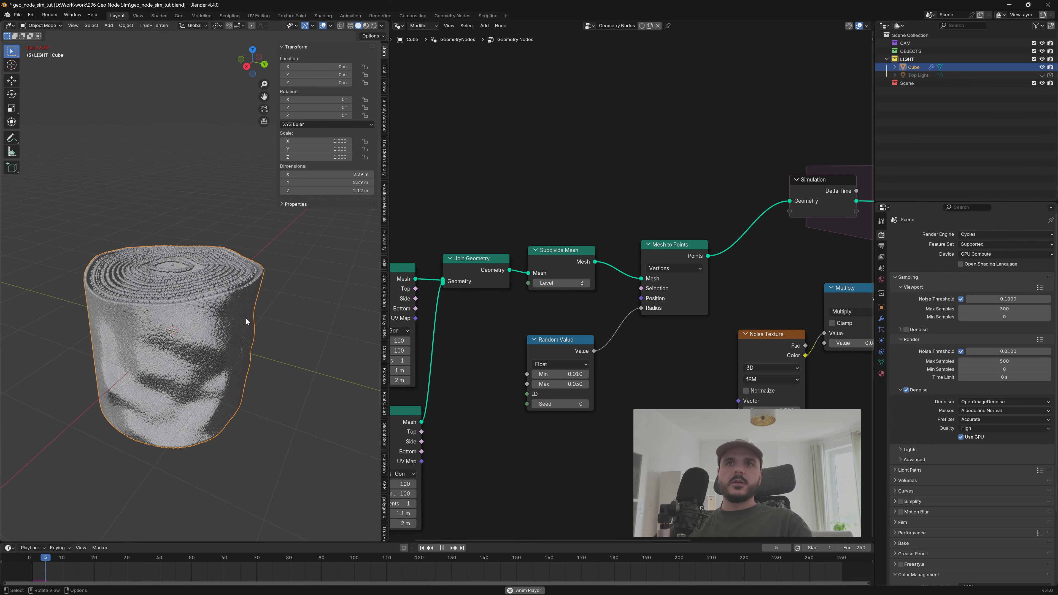
middle_click_drag(246, 319, 163, 340)
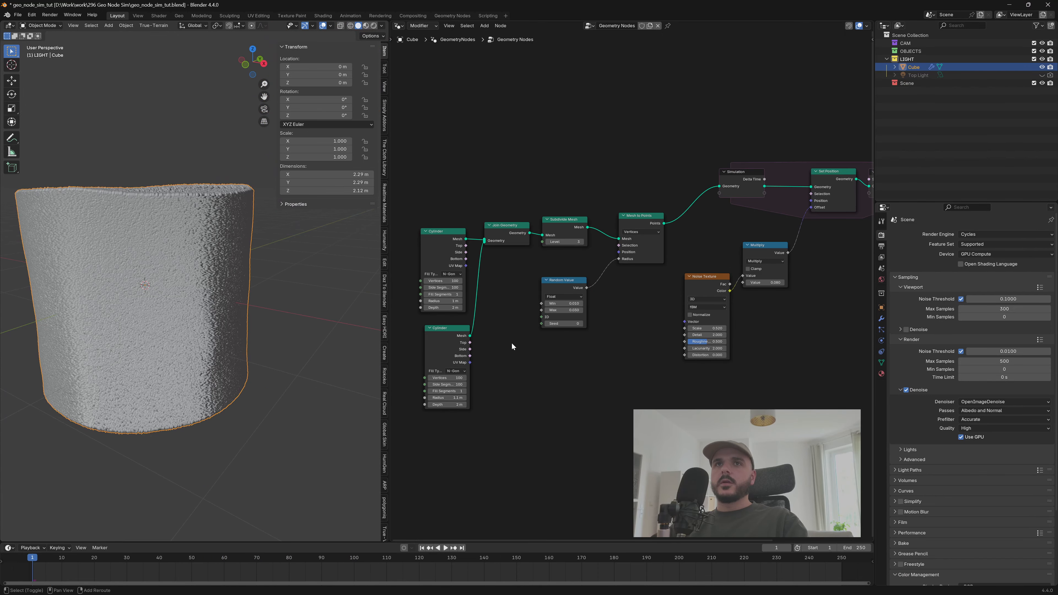
mouse_move(512, 343)
middle_mouse_down("shift")
mouse_move(524, 333)
mouse_move(516, 355)
middle_mouse_up("shift")
middle_click_drag(516, 303, 560, 338)
scroll(545, 385, "up", 6)
middle_click_drag(544, 391, 607, 315)
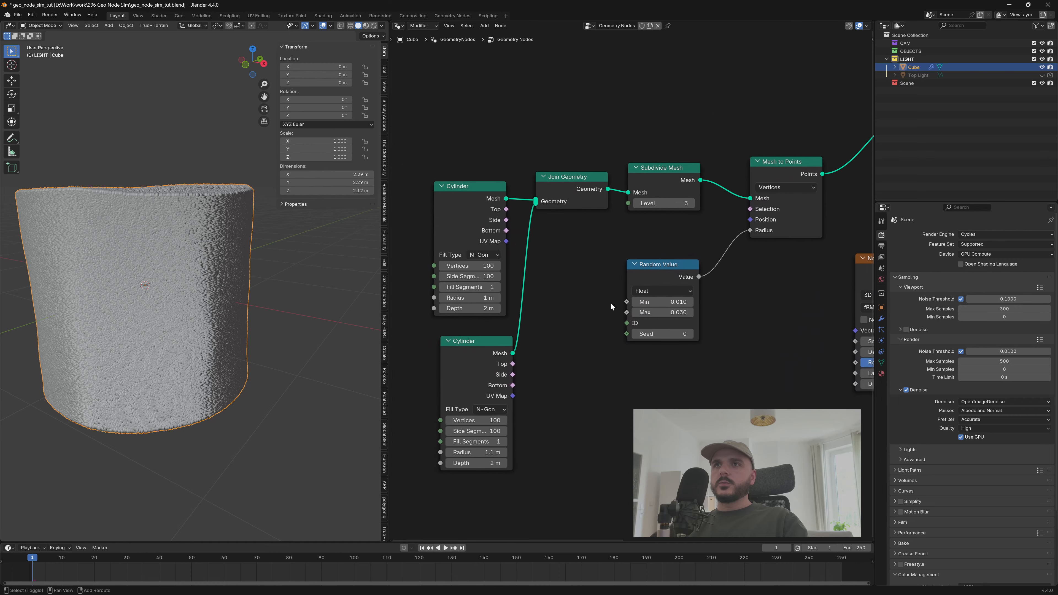
Set Fill Segments to 3 on both Cylinder nodes.
left_click(497, 287)
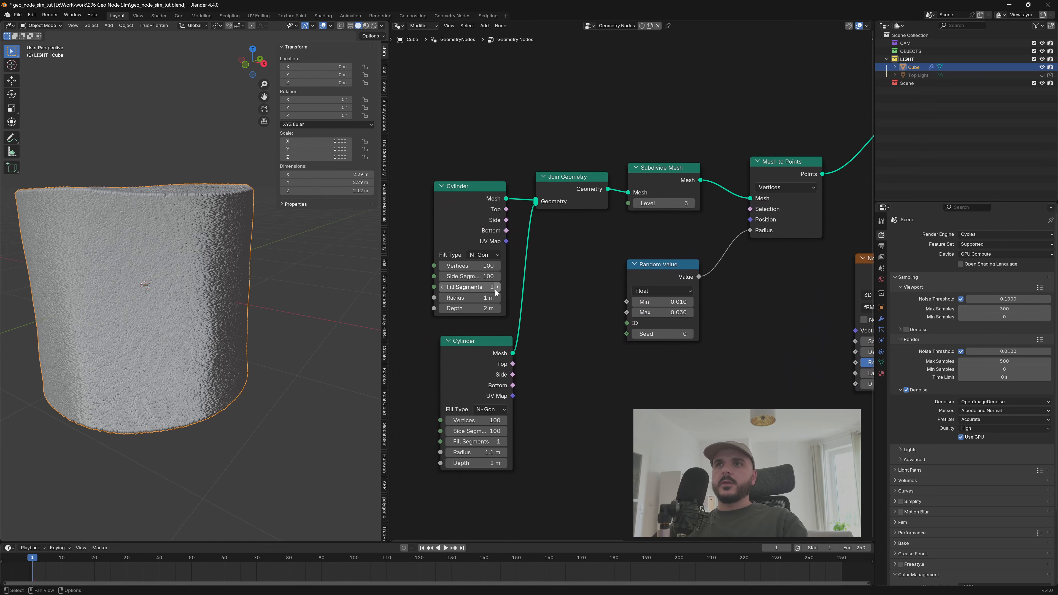
left_click(499, 287)
left_click(503, 442)
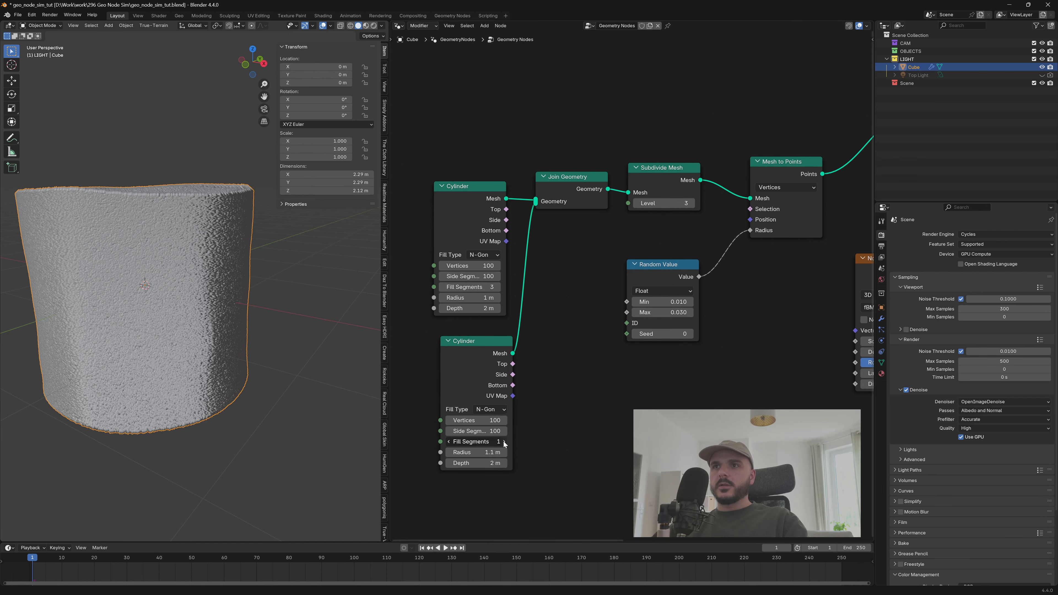
left_click(504, 442)
mouse_move(185, 265)
middle_mouse_down()
mouse_move(177, 273)
mouse_move(179, 256)
middle_mouse_up()
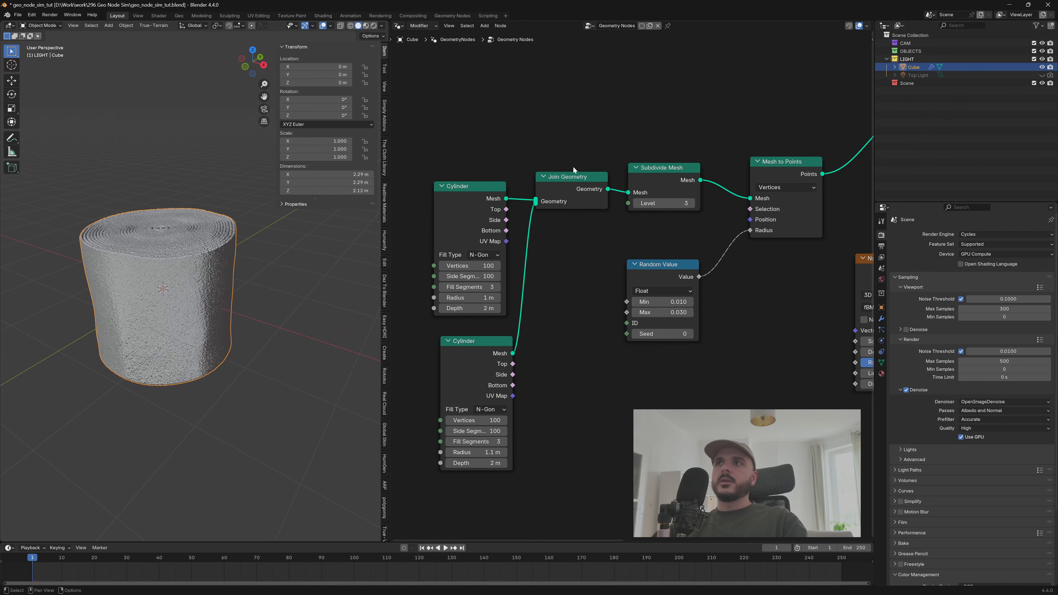
Lower the Subdivide Mesh Level to 2 and play the point simulation.
left_click(638, 204)
mouse_move(205, 244)
middle_mouse_down()
mouse_move(221, 228)
mouse_move(201, 246)
mouse_move(222, 239)
mouse_move(220, 261)
mouse_move(198, 256)
middle_mouse_up()
key("space")
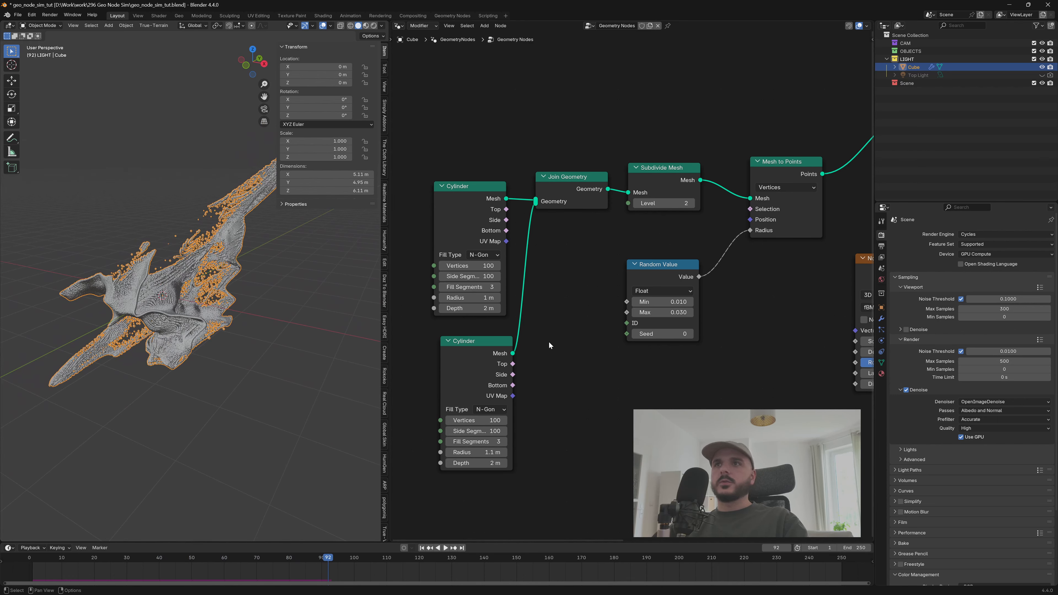
Duplicate the 1.1 m Cylinder node below it, set its Radius to 1.2 m, and connect its Mesh to Join Geometry.
left_click_drag(488, 344, 486, 339)
middle_click_drag(545, 369, 542, 334)
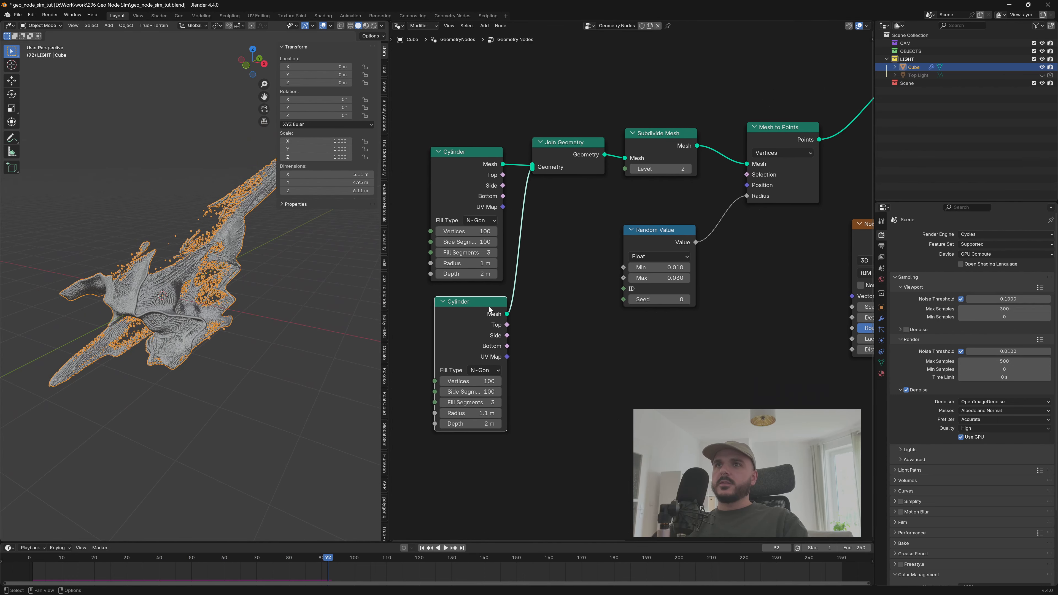
key("shift+d")
left_click(487, 455)
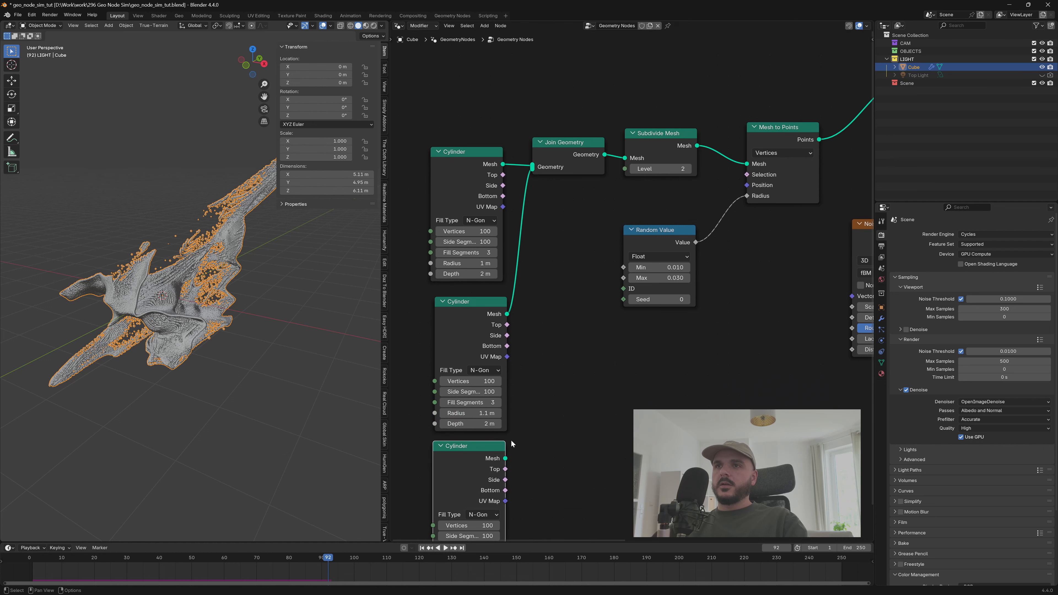
middle_click_drag(547, 410, 561, 340)
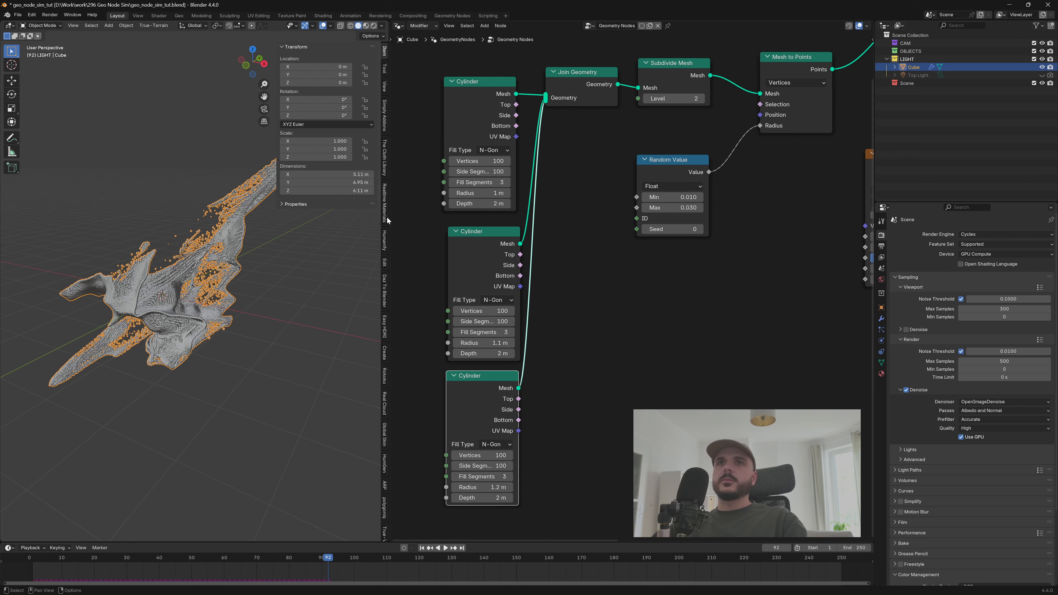
Play the three-cylinder simulation from the first frame and hide the viewport sidebar.
key("shift+Left")
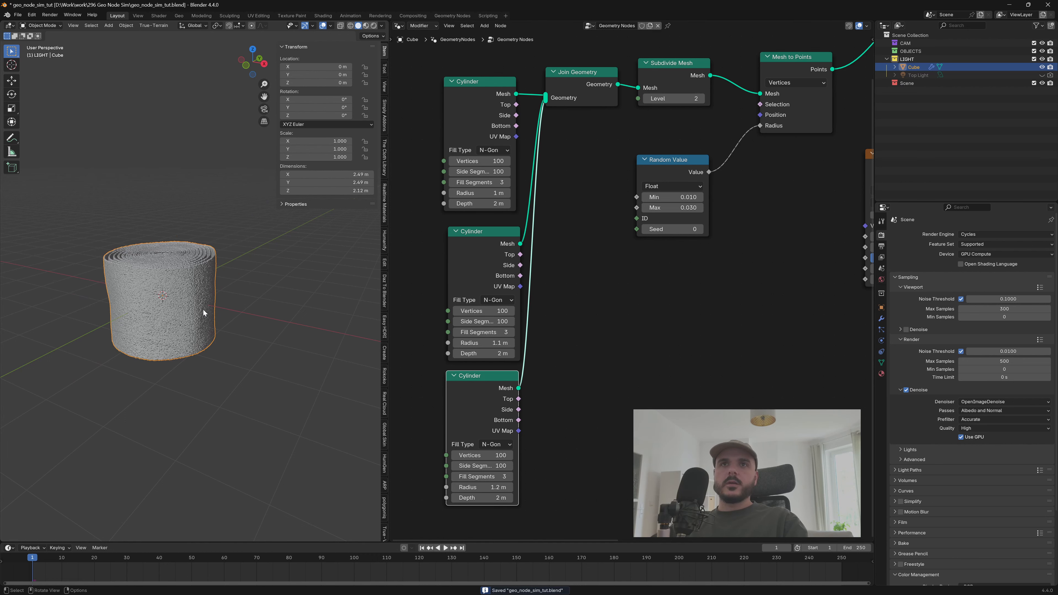
key("space")
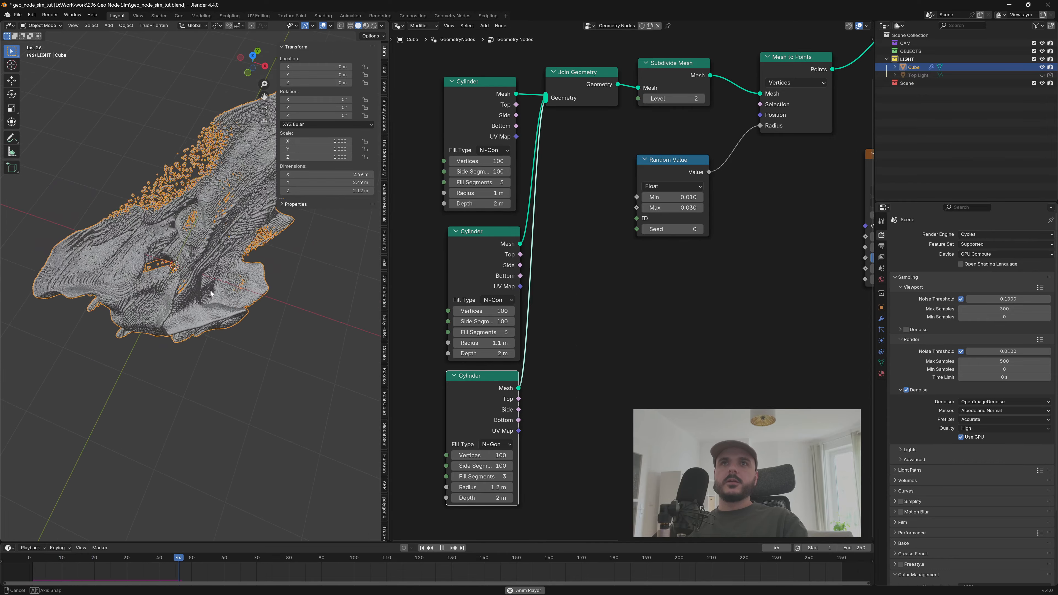
key("n")
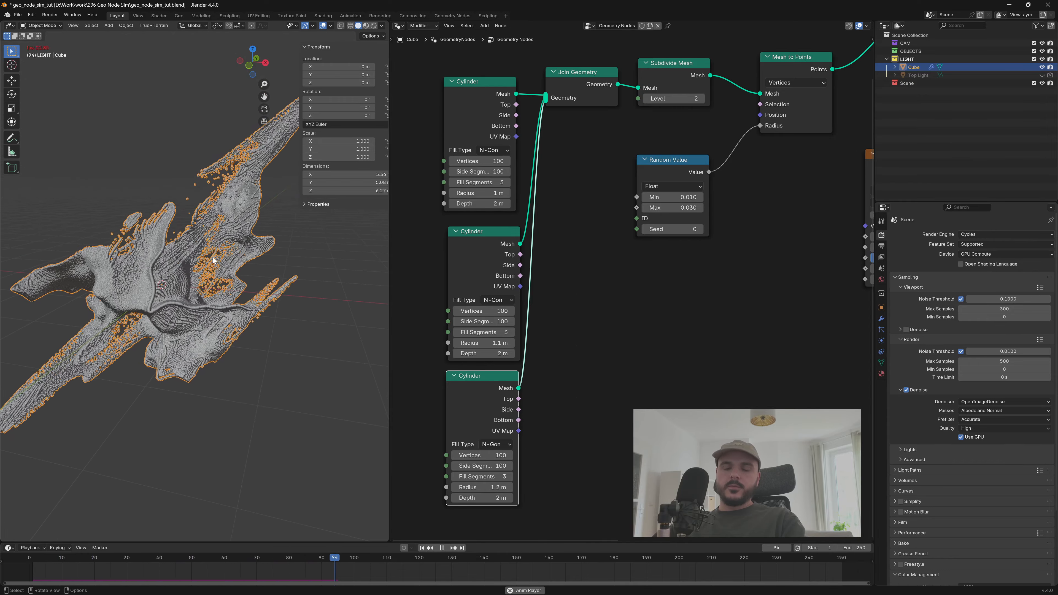
Inspect the playing point simulation from several angles and up close, and stop playback.
middle_click_drag(225, 244, 192, 230)
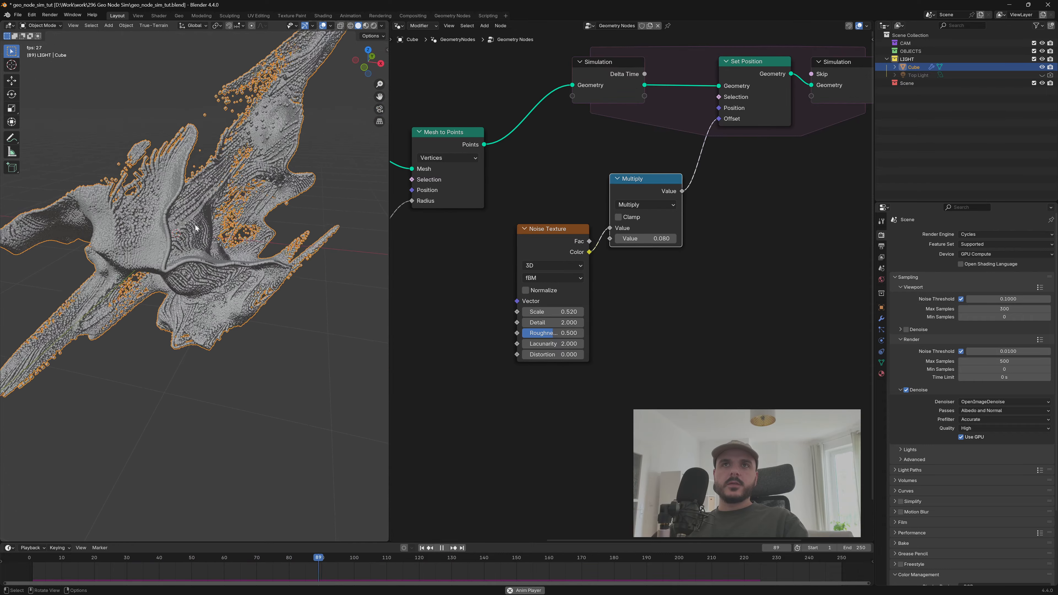
middle_click_drag(195, 225, 211, 225, "shift")
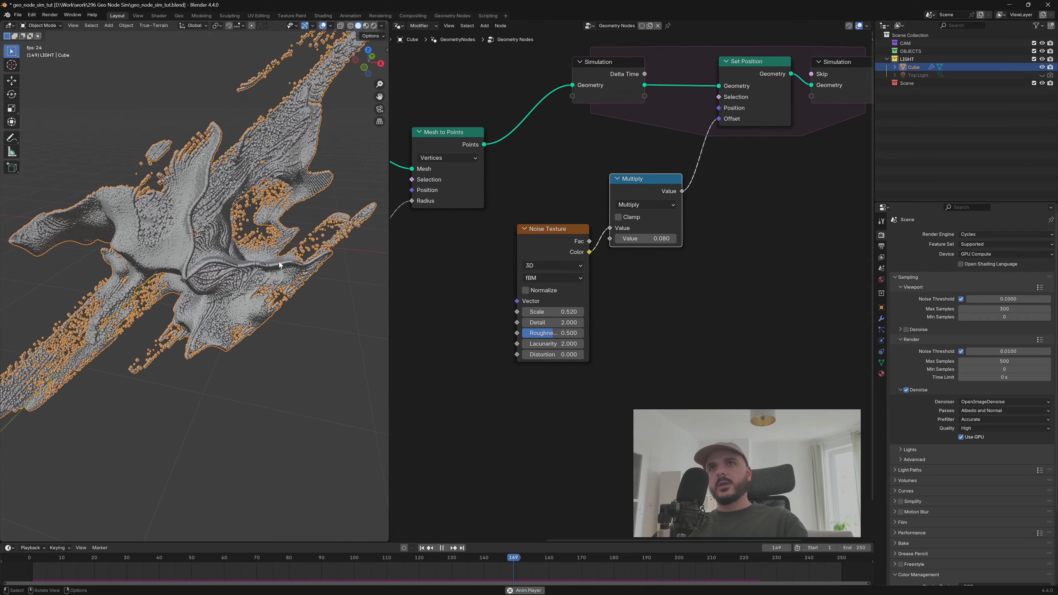
middle_click_drag(179, 226, 203, 269)
scroll(202, 229, "up", 3)
scroll(202, 265, "up", 4)
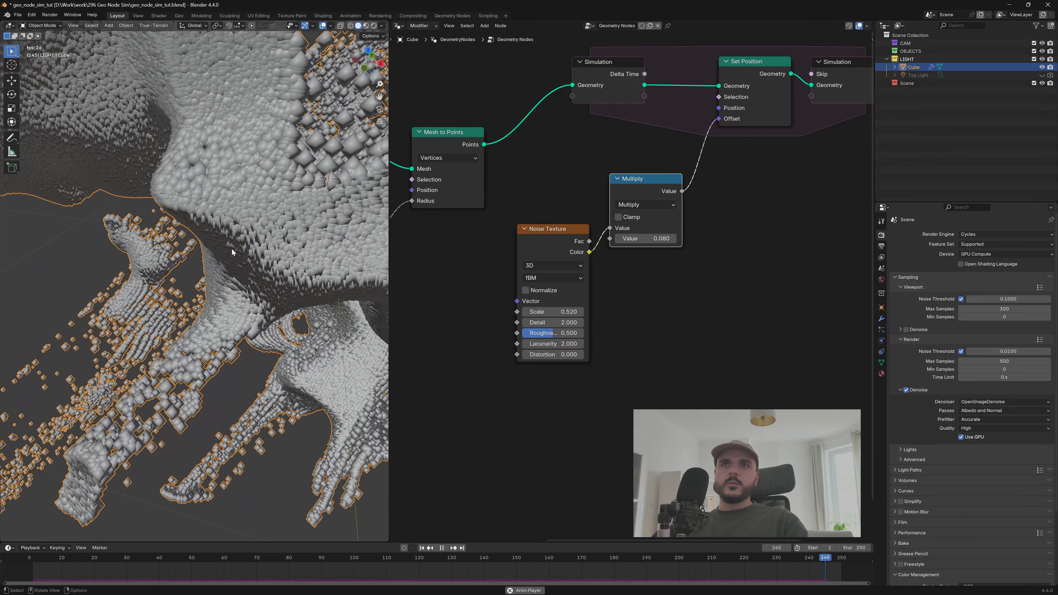
scroll(234, 257, "down", 8)
key("space")
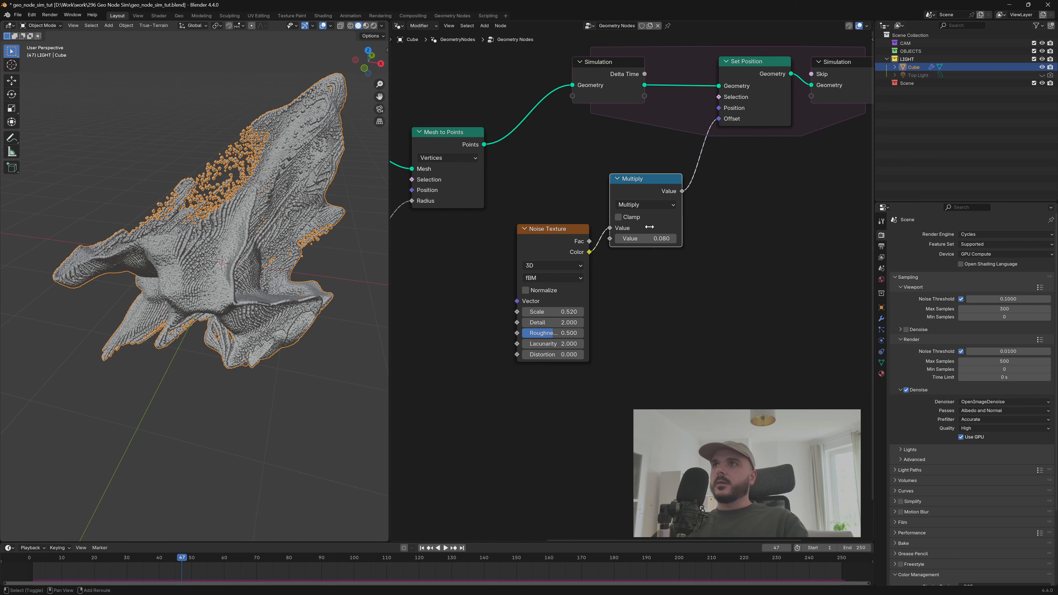
Add a Vector Math node, set it to Multiply by 0.080 on all axes, and connect it between Noise Texture Color and Set Position Offset.
key("shift+a")
left_click(645, 292)
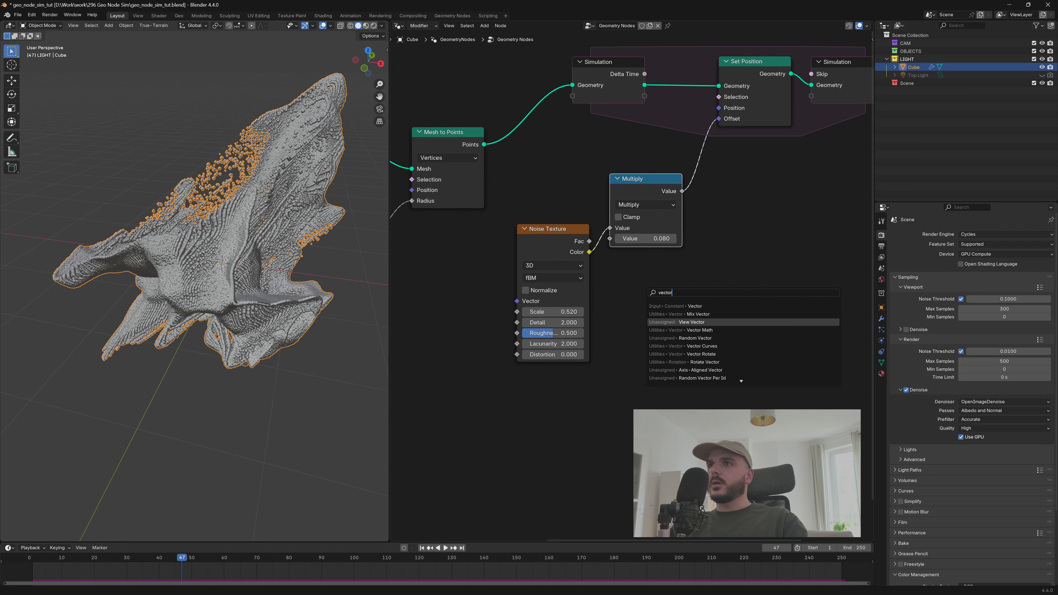
key("Return")
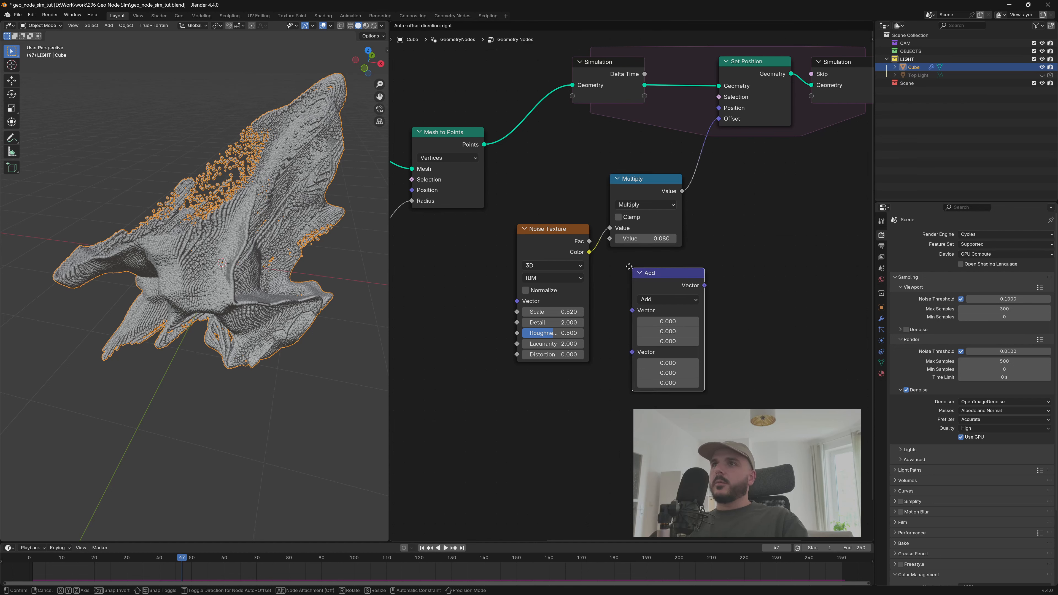
left_click(596, 258)
left_click_drag(627, 307, 625, 306)
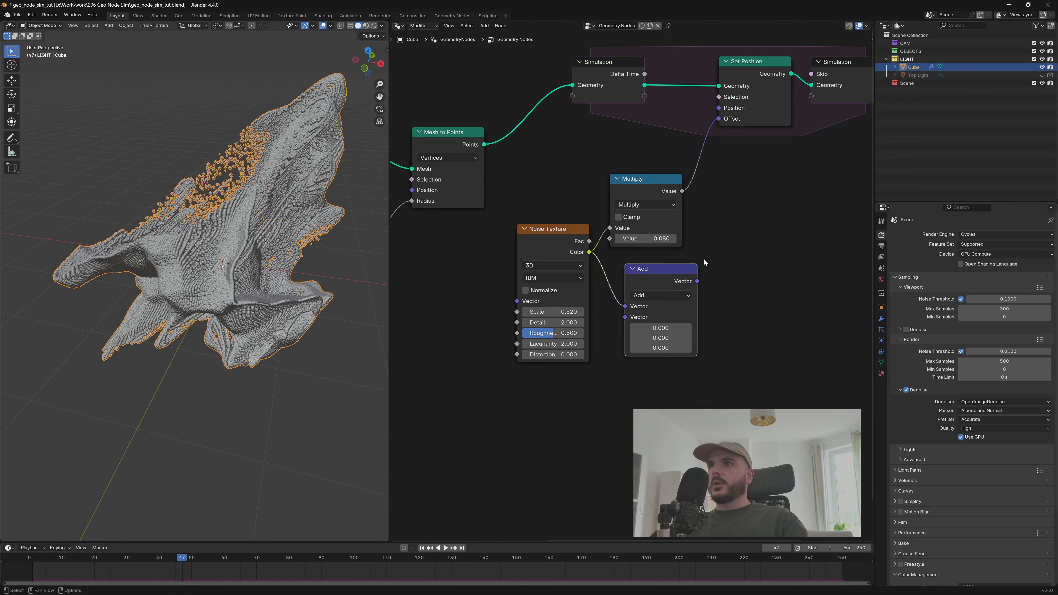
left_click(652, 343)
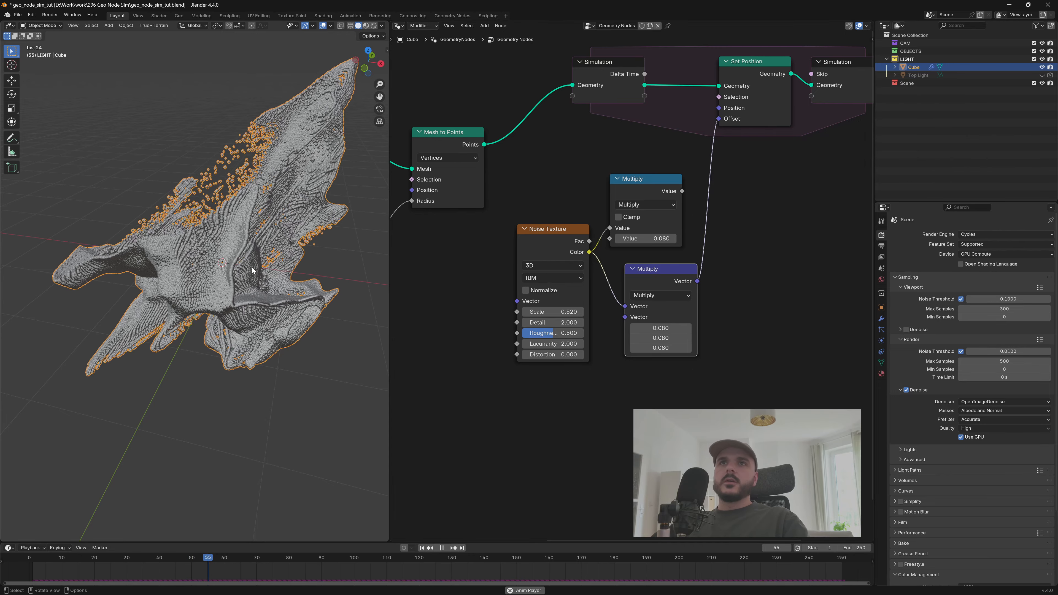
Replay the simulation from the first frame, set all three vector Multiply values to 0.060, and play it again from the start.
key("shift+Left")
key("space")
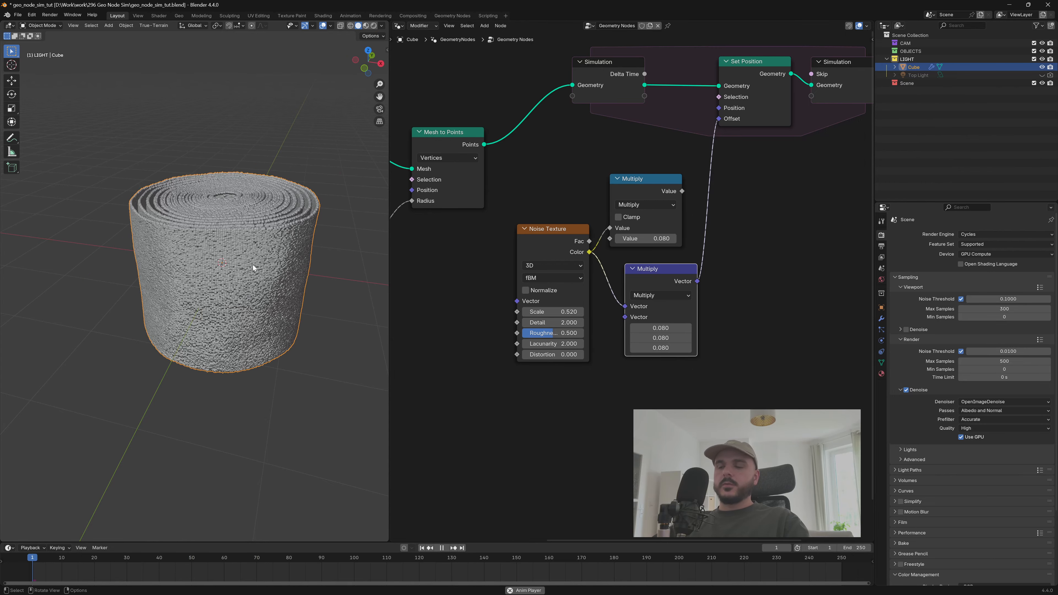
middle_click_drag(266, 259, 197, 289)
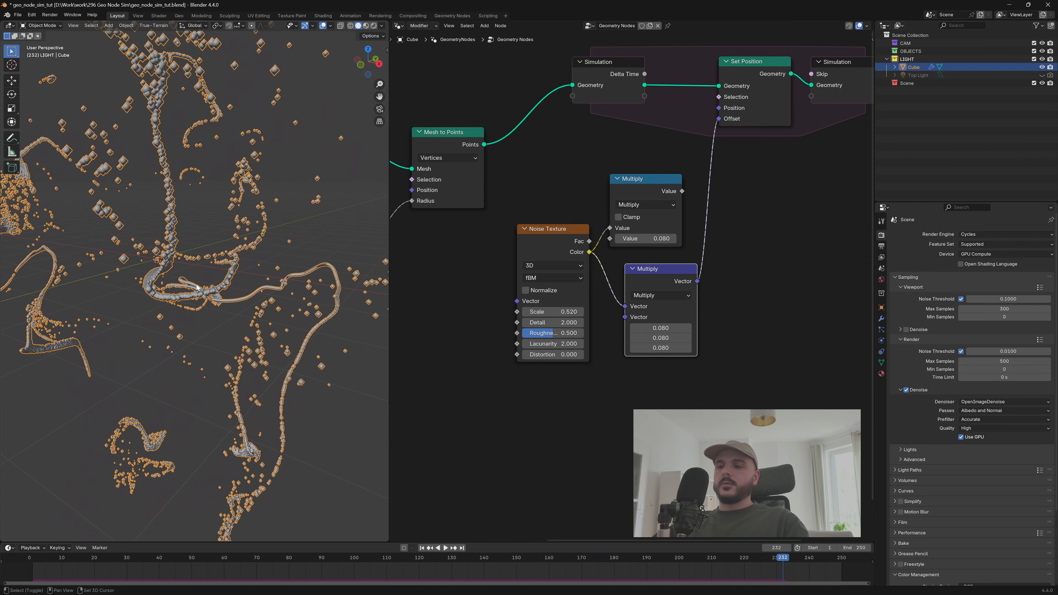
key("Escape")
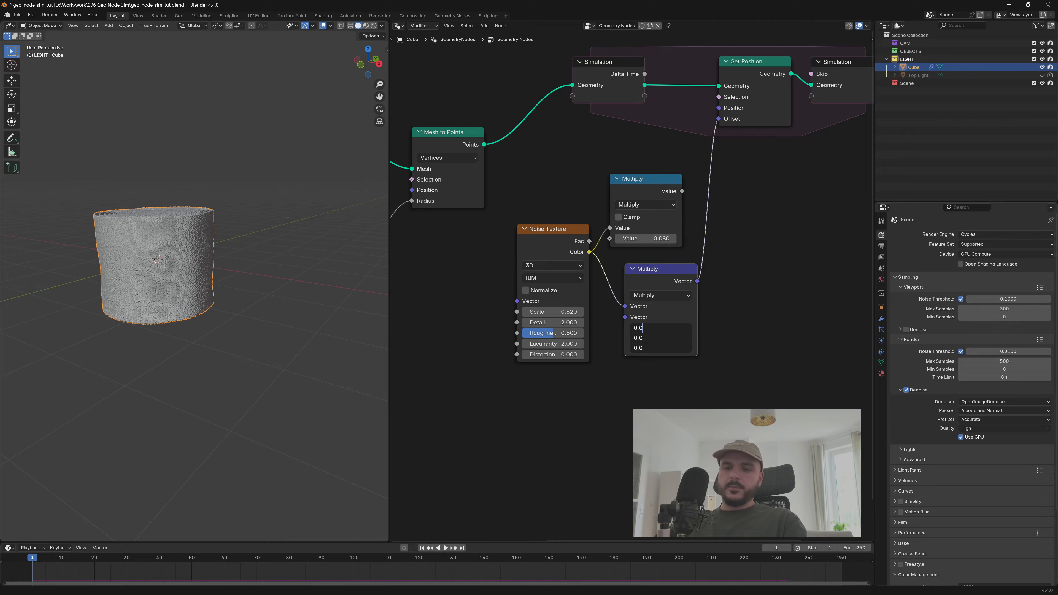
key("space")
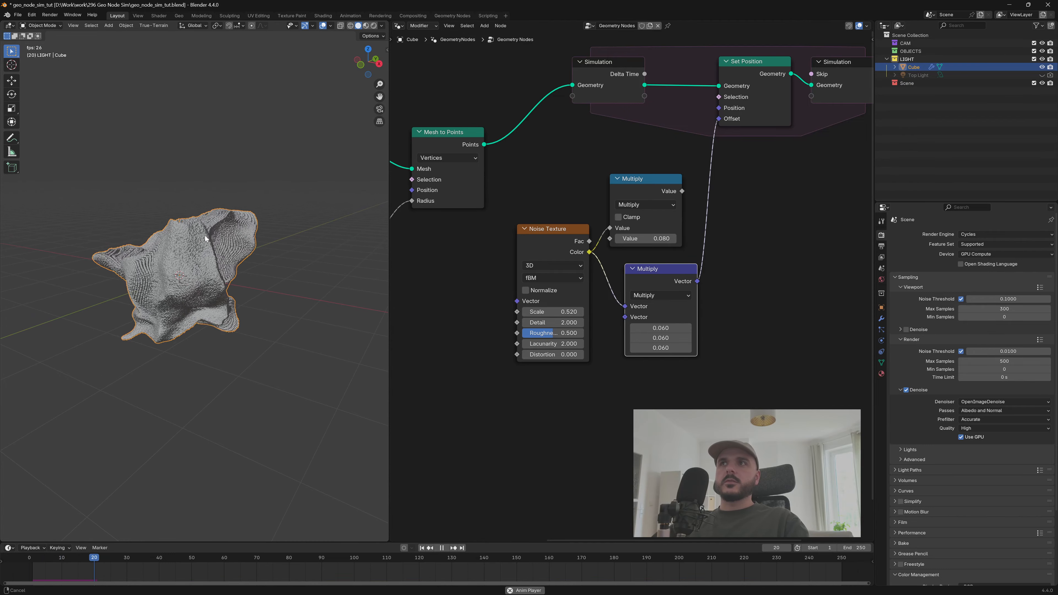
Delete the disconnected math Multiply node, save the file, and stop playback after viewing the points from another angle.
left_click(654, 177)
key("x")
key("ctrl+s")
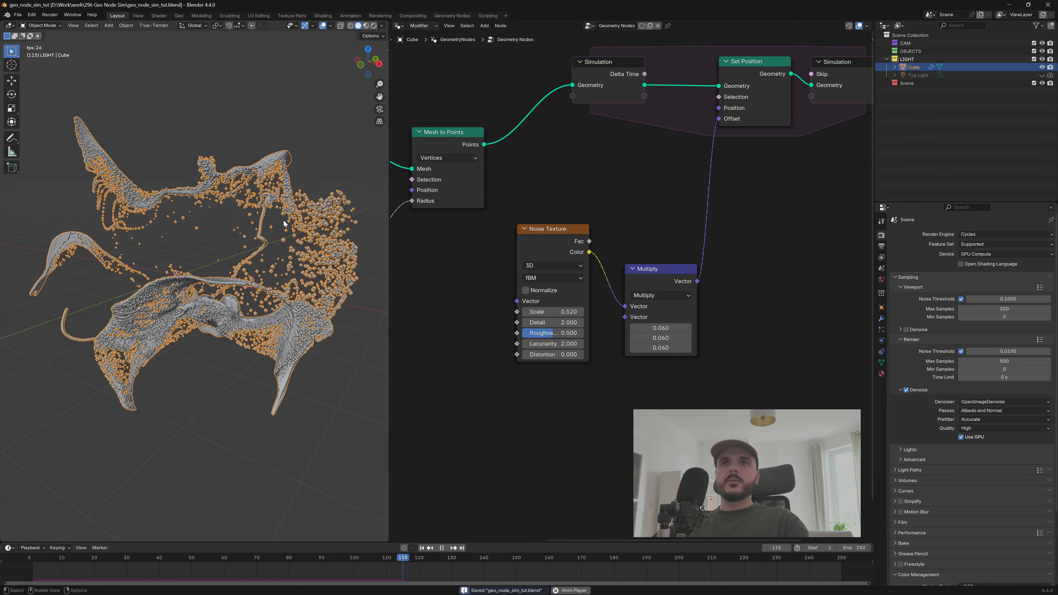
middle_click_drag(269, 206, 240, 242)
key("space")
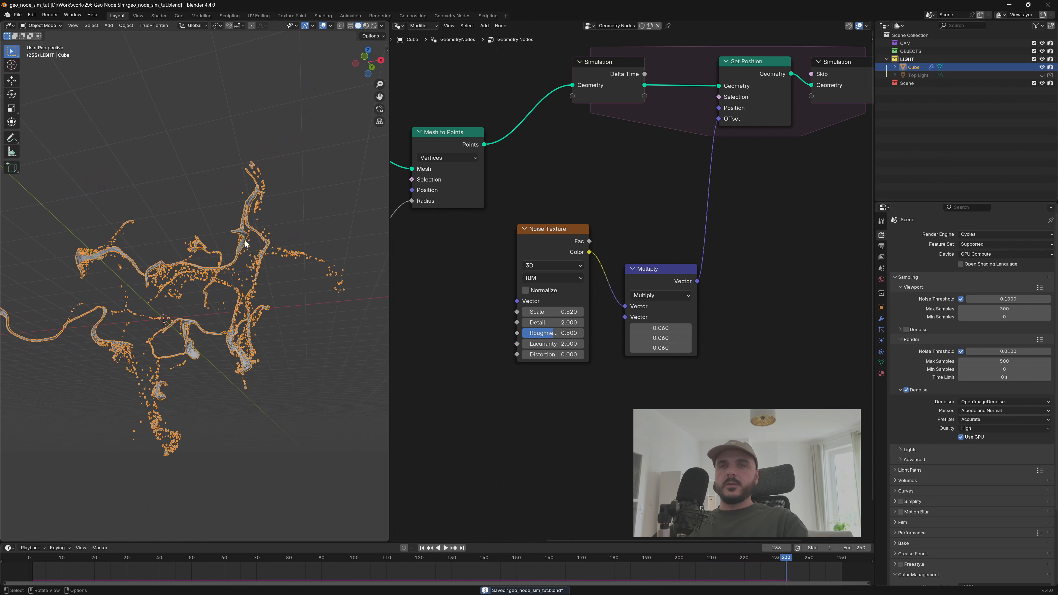
Maximize the node editor and frame the entire node tree.
scroll(639, 284, "down", 5)
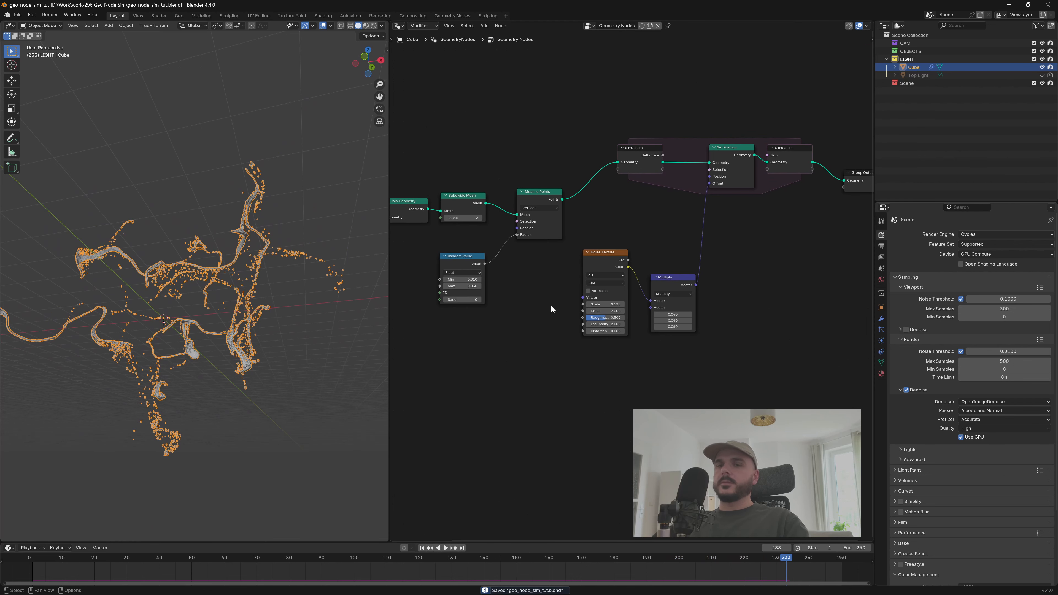
key("ctrl+space")
scroll(514, 314, "up", 4)
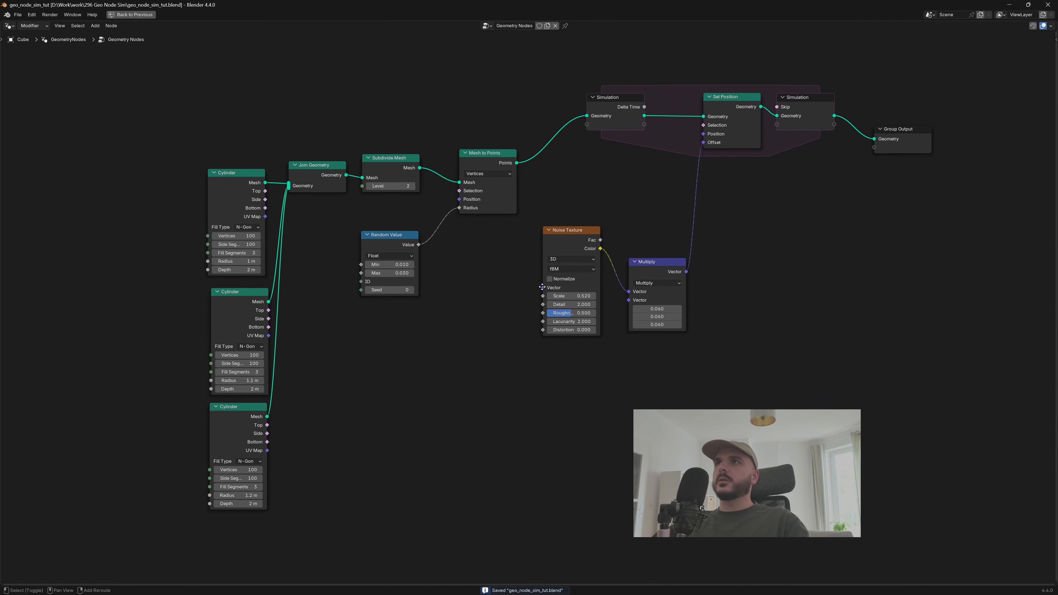
middle_click_drag(542, 286, 513, 288)
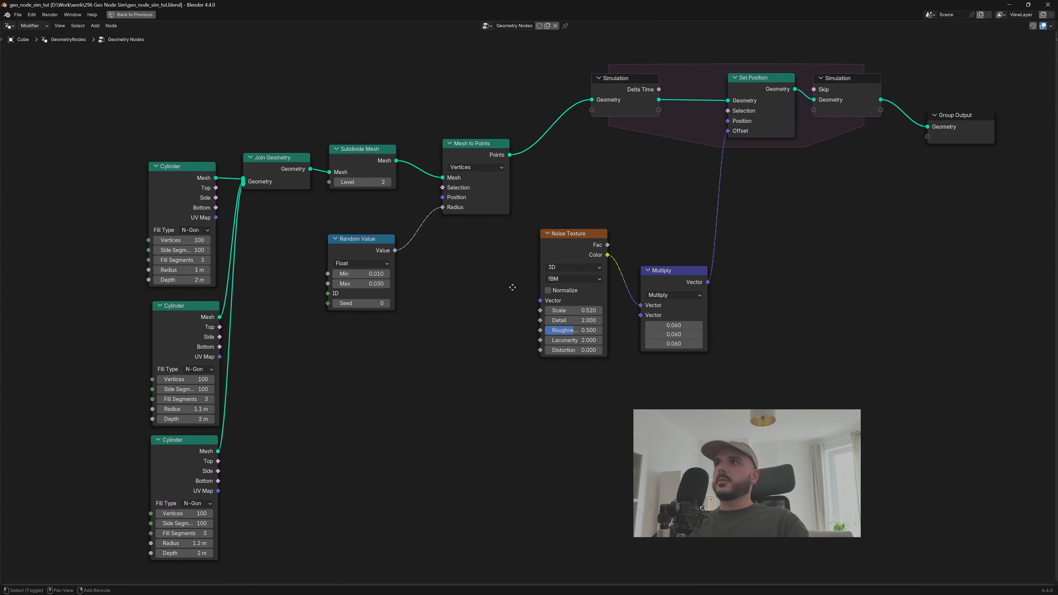